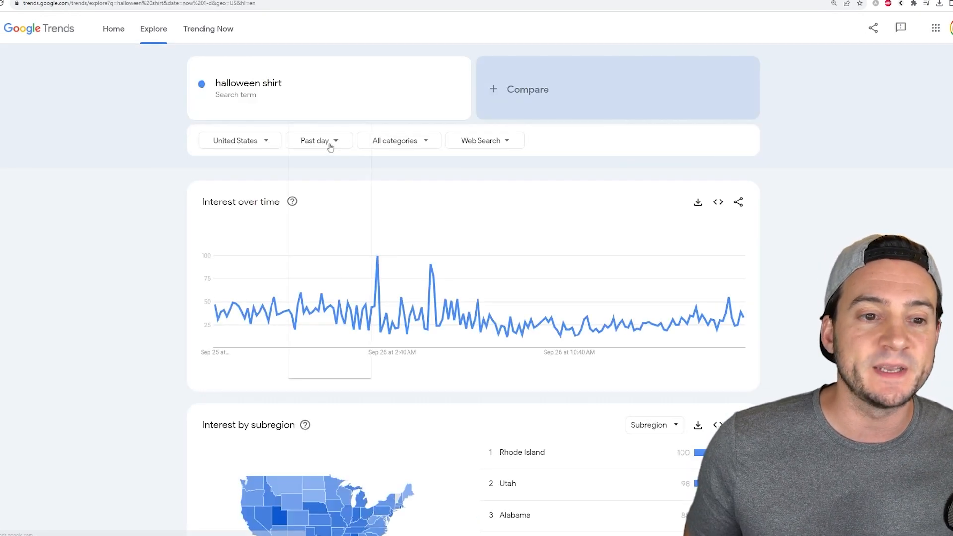
Step: Show the United States search interest for "halloween shirt" over the past 5 years and examine its seasonal pattern
{"action": "left_click", "coordinate": [330, 147]}
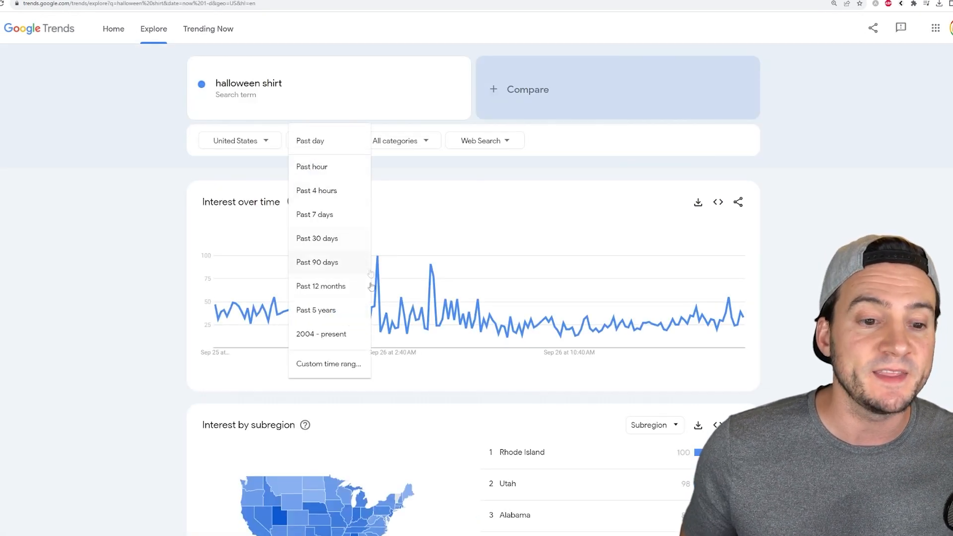
{"action": "left_click", "coordinate": [319, 310]}
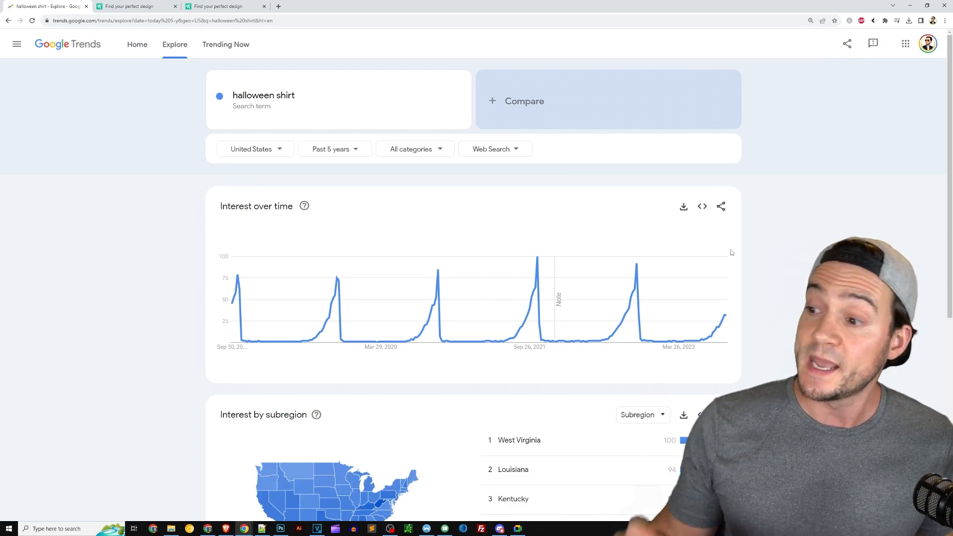
{"action": "mouse_move", "coordinate": [733, 316]}
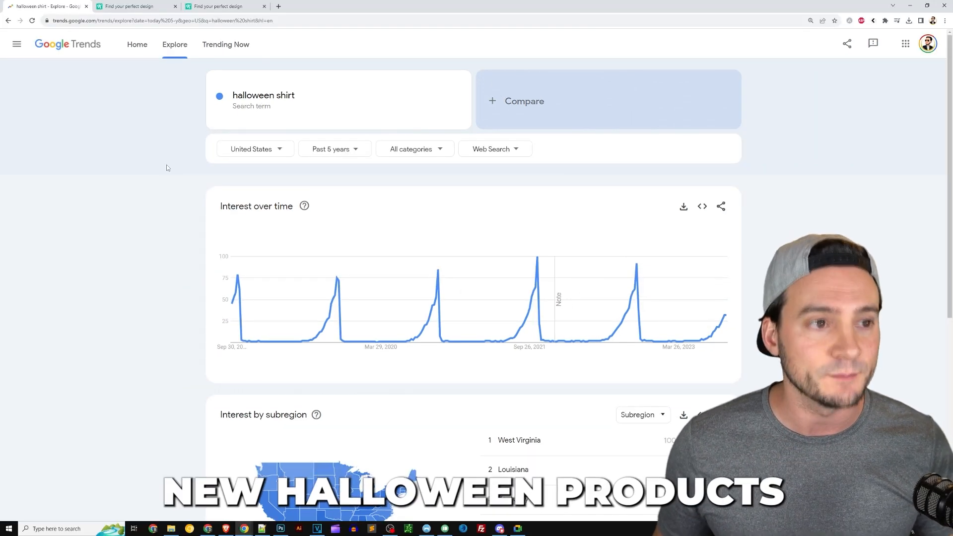
Step: Switch to Kittl, search its designs for "halloween" and open The Dancers Tarot Card T-shirt template
{"action": "key", "text": "ctrl+w"}
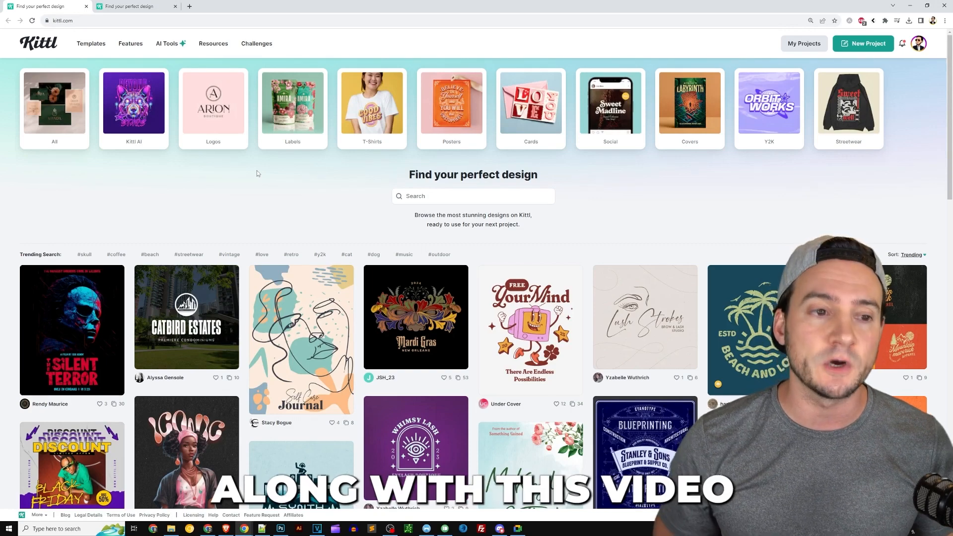
{"action": "left_click", "coordinate": [428, 193]}
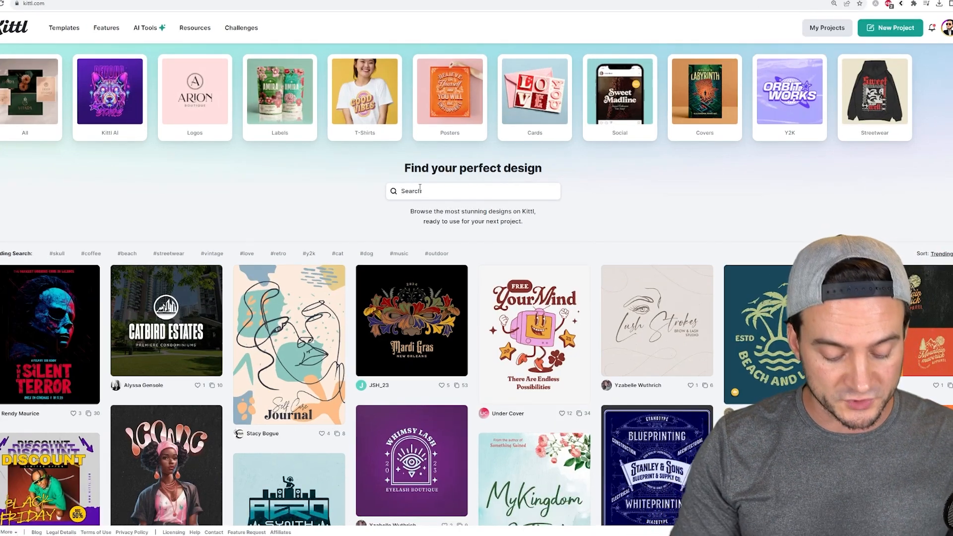
{"action": "type", "text": "halloween"}
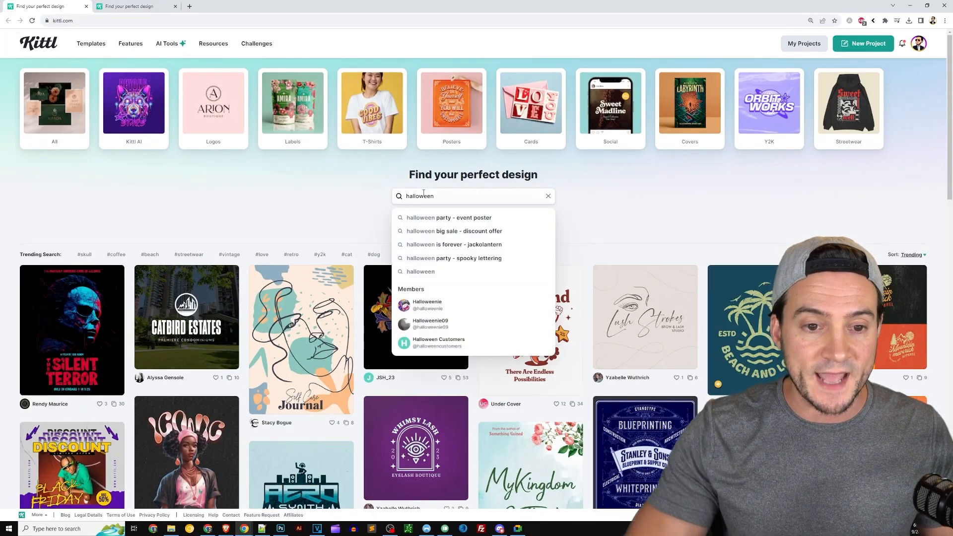
{"action": "key", "text": "Return"}
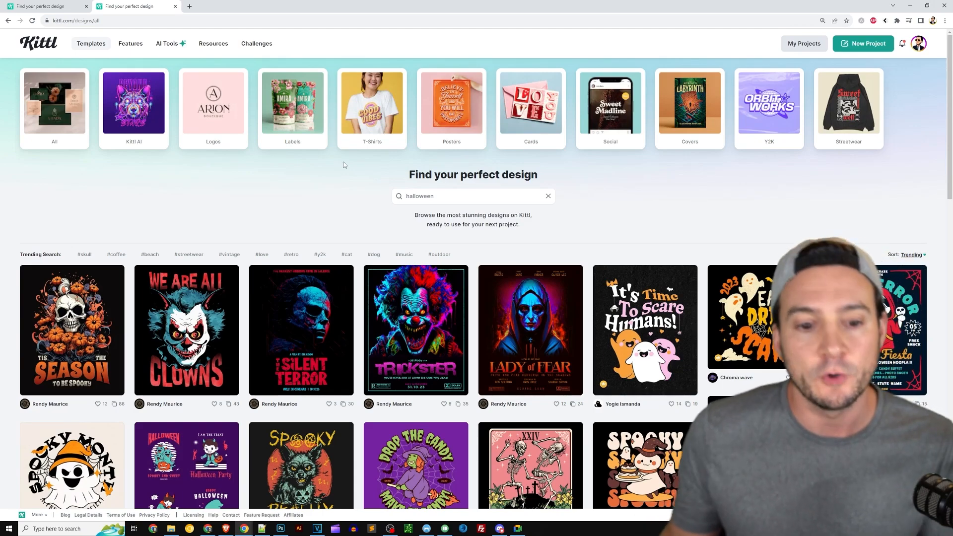
{"action": "scroll", "coordinate": [324, 152], "scroll_direction": "down", "scroll_amount": 2}
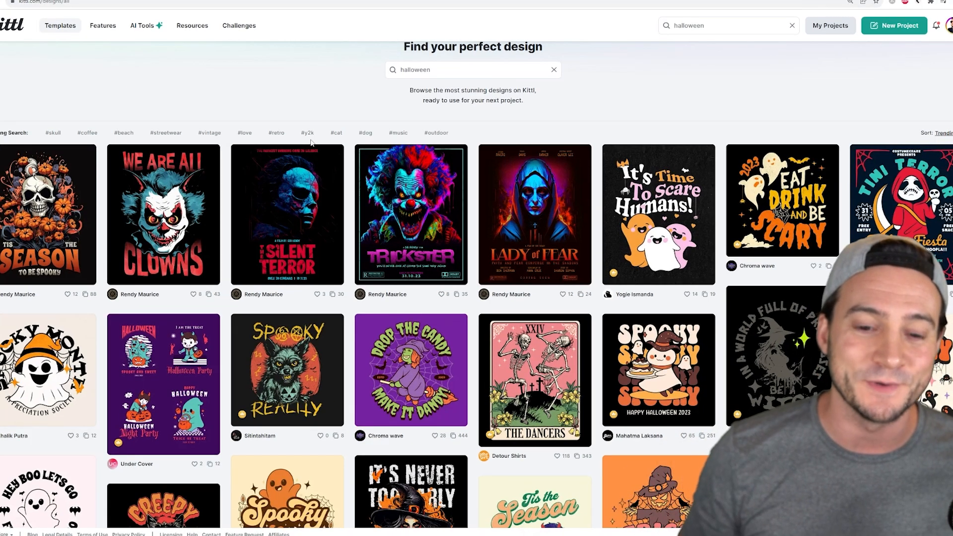
{"action": "left_click", "coordinate": [534, 379]}
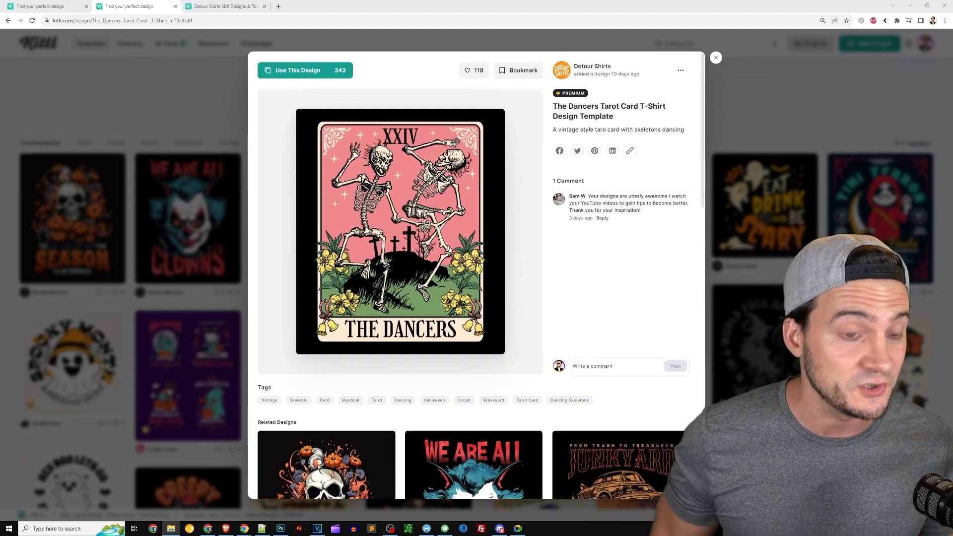
{"action": "key", "text": "Print"}
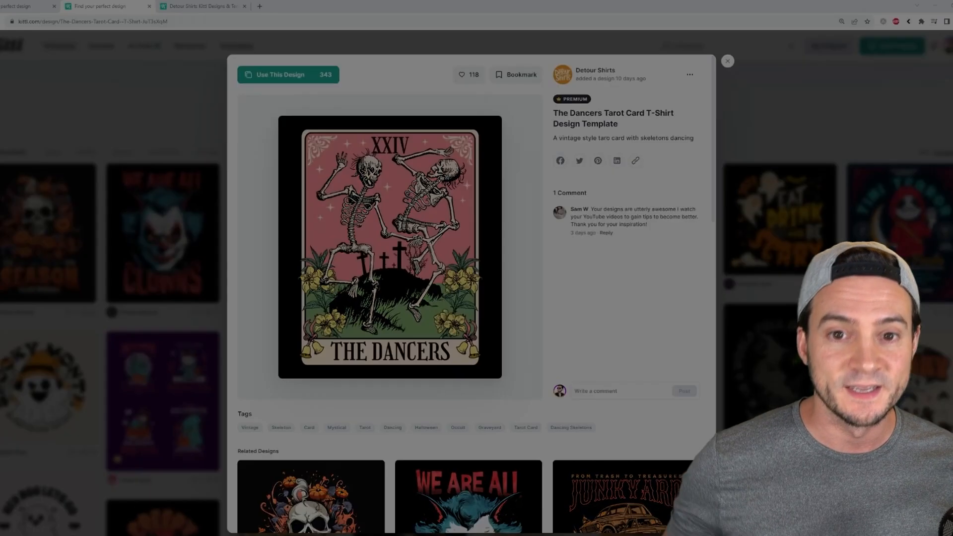
{"action": "left_click_drag", "start_coordinate": [544, 53], "coordinate": [667, 89]}
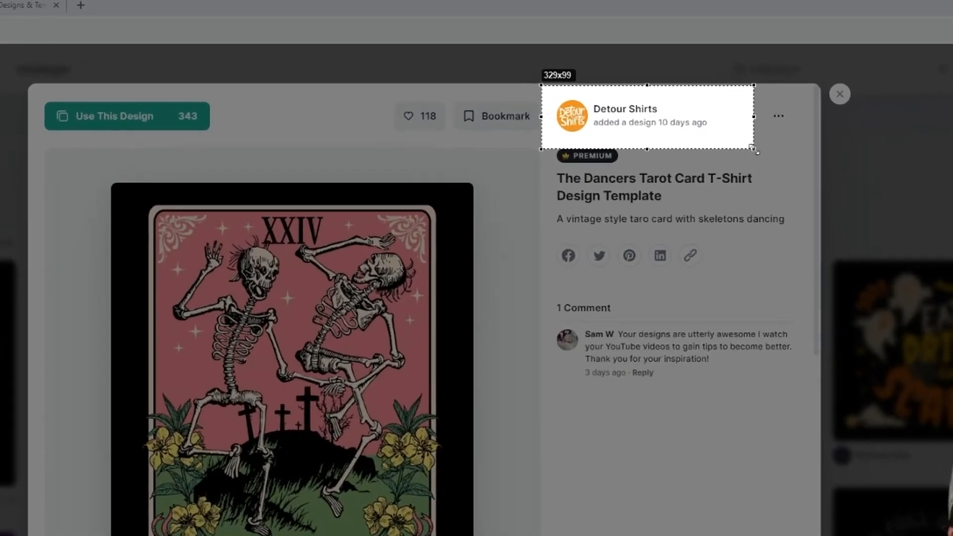
{"action": "left_click_drag", "start_coordinate": [753, 149], "coordinate": [750, 146]}
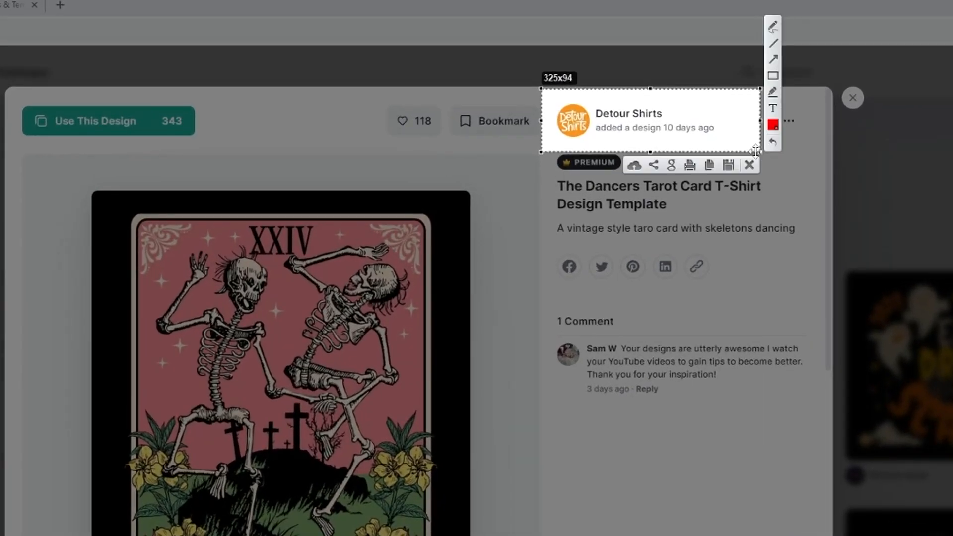
{"action": "key", "text": "Escape"}
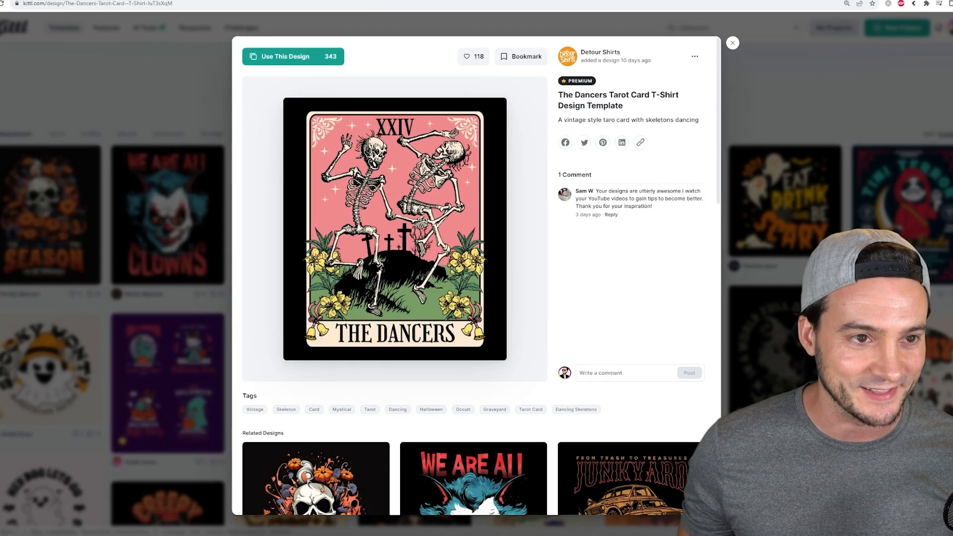
Step: Use The Dancers Tarot Card template as a design in the editor
{"action": "left_click", "coordinate": [274, 57]}
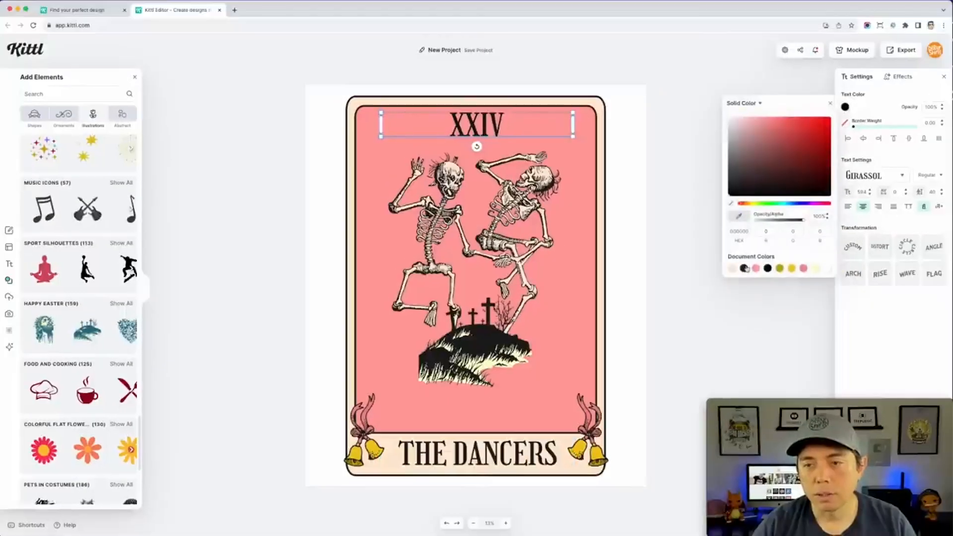
Step: Change the canvas background around the tarot card to black
{"action": "left_click", "coordinate": [393, 114]}
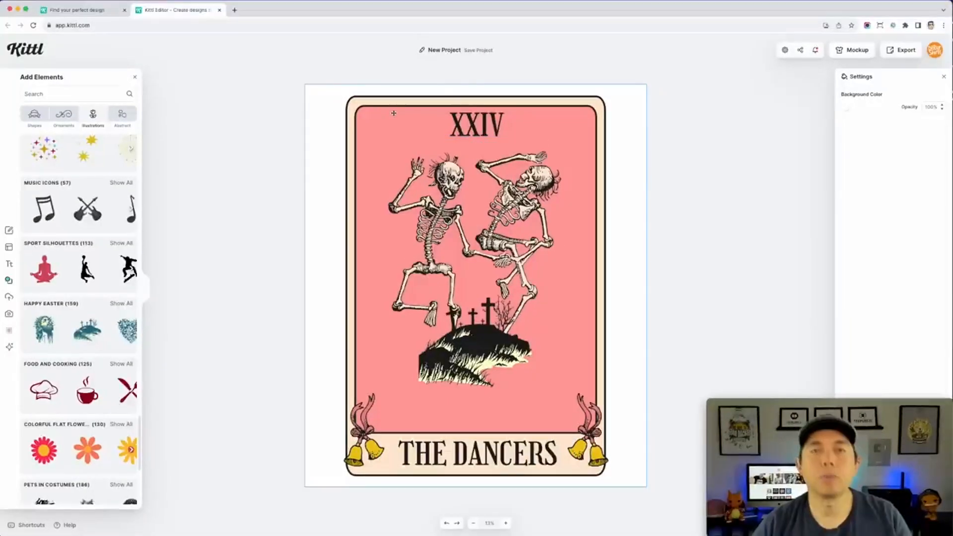
{"action": "left_click", "coordinate": [846, 107]}
{"action": "left_click_drag", "start_coordinate": [764, 159], "coordinate": [715, 210]}
{"action": "left_click", "coordinate": [697, 218]}
Step: Enlarge the dancing skeletons slightly and layer the graveyard hill behind them
{"action": "left_click", "coordinate": [533, 293]}
{"action": "left_click_drag", "start_coordinate": [560, 367], "coordinate": [585, 399]}
{"action": "right_click", "coordinate": [657, 152]}
{"action": "left_click", "coordinate": [701, 396]}
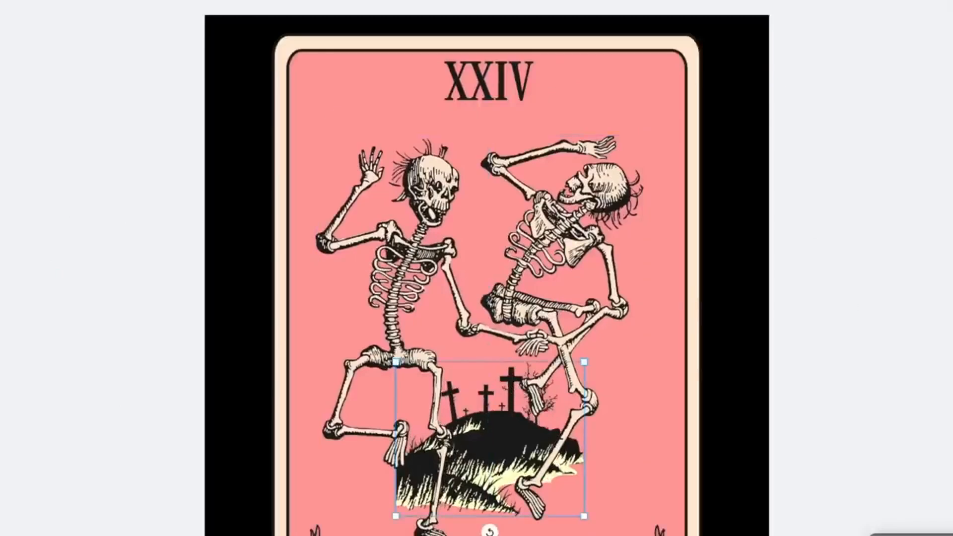
Step: Recolor the grass of the graveyard hill from the existing pale tone to light green
{"action": "left_click", "coordinate": [847, 108]}
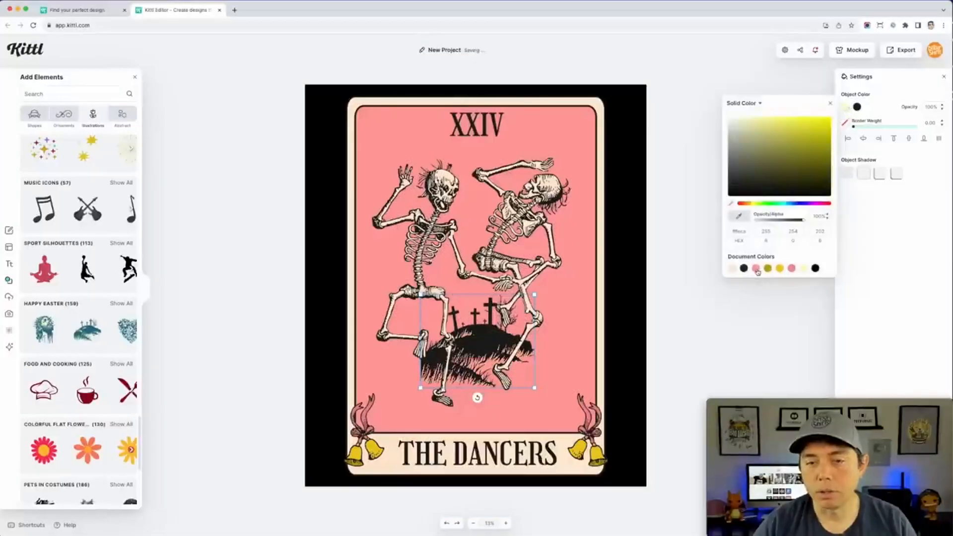
{"action": "left_click", "coordinate": [804, 44]}
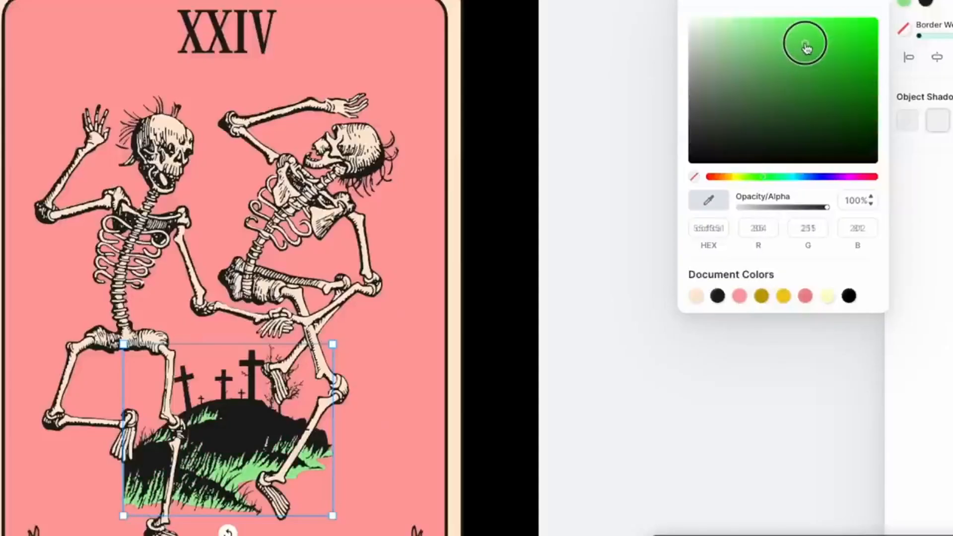
{"action": "left_click_drag", "start_coordinate": [806, 48], "coordinate": [779, 49]}
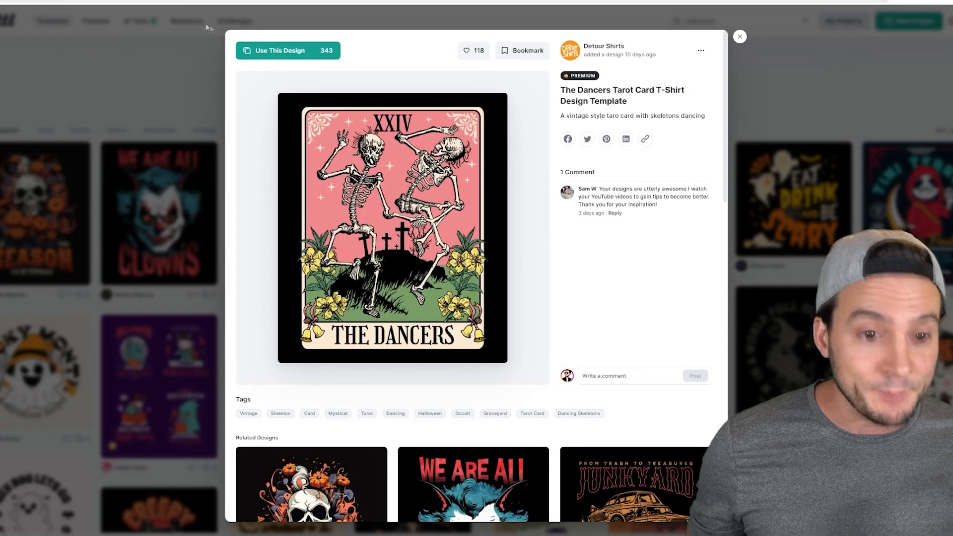
Step: Close the template preview and look through the other Halloween designs in the search results
{"action": "left_click", "coordinate": [221, 48]}
{"action": "scroll", "coordinate": [613, 285], "scroll_direction": "down", "scroll_amount": 3}
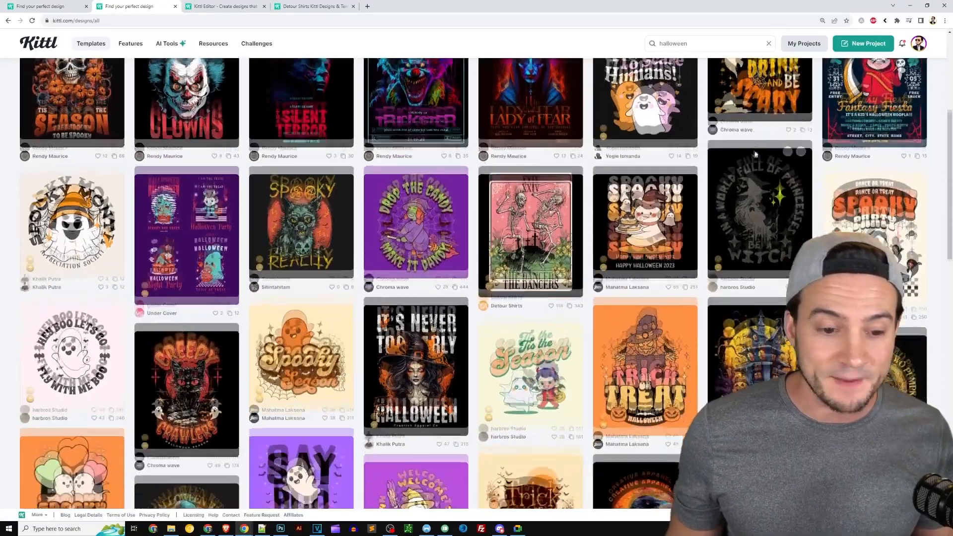
{"action": "scroll", "coordinate": [758, 123], "scroll_direction": "up", "scroll_amount": 3}
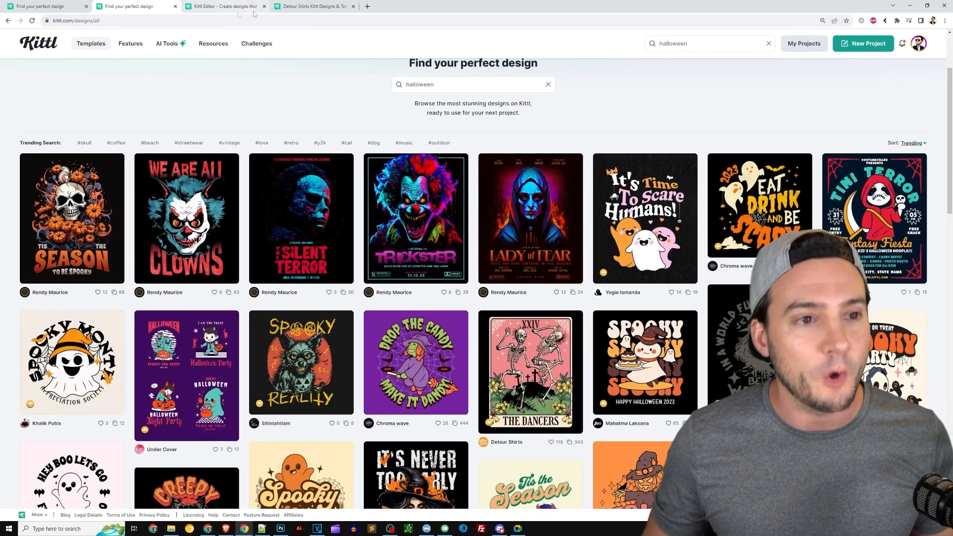
{"action": "mouse_move", "coordinate": [241, 30]}
{"action": "left_click", "coordinate": [249, 78]}
{"action": "key", "text": "alt+Left"}
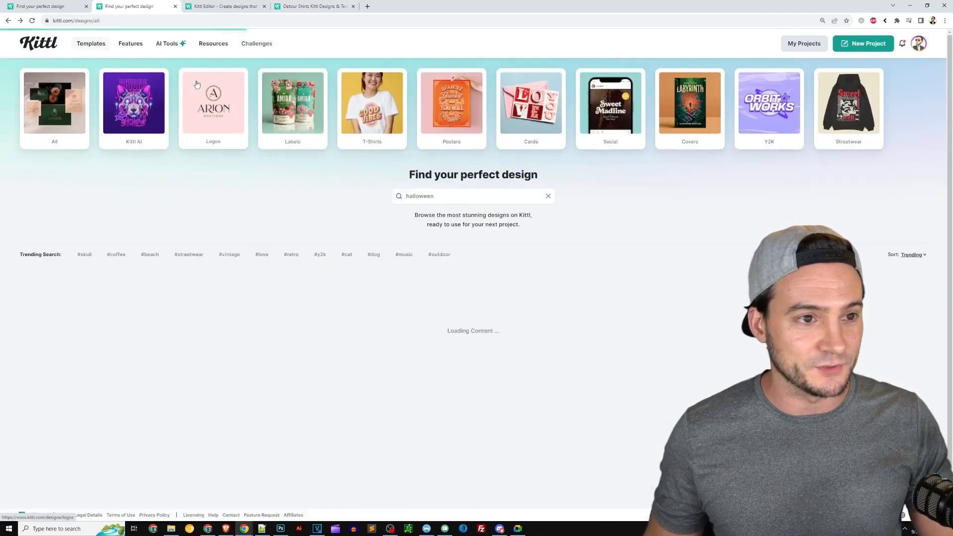
Step: Open the Podly website in a new browser tab and enter its web app through the login
{"action": "key", "text": "ctrl+t"}
{"action": "type", "text": "podl"}
{"action": "key", "text": "Return"}
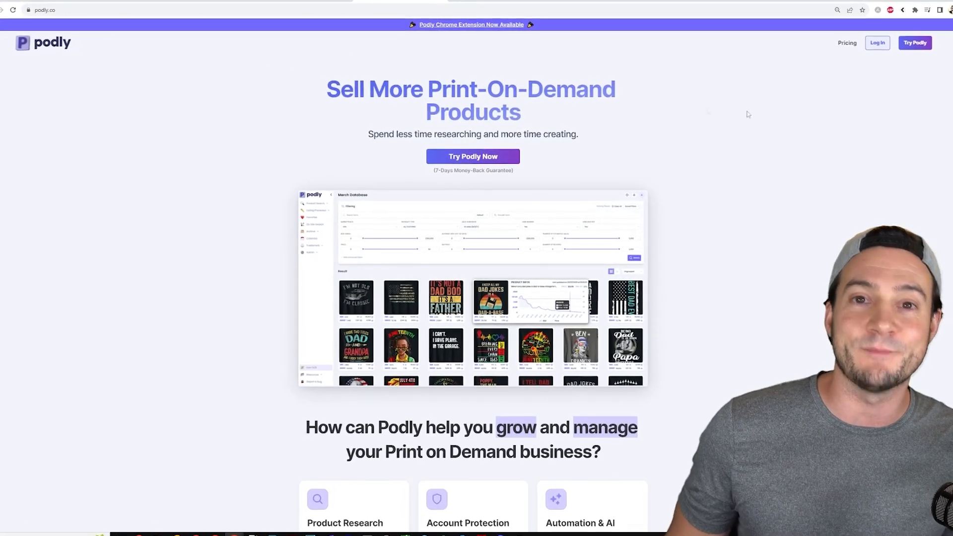
{"action": "left_click", "coordinate": [884, 40]}
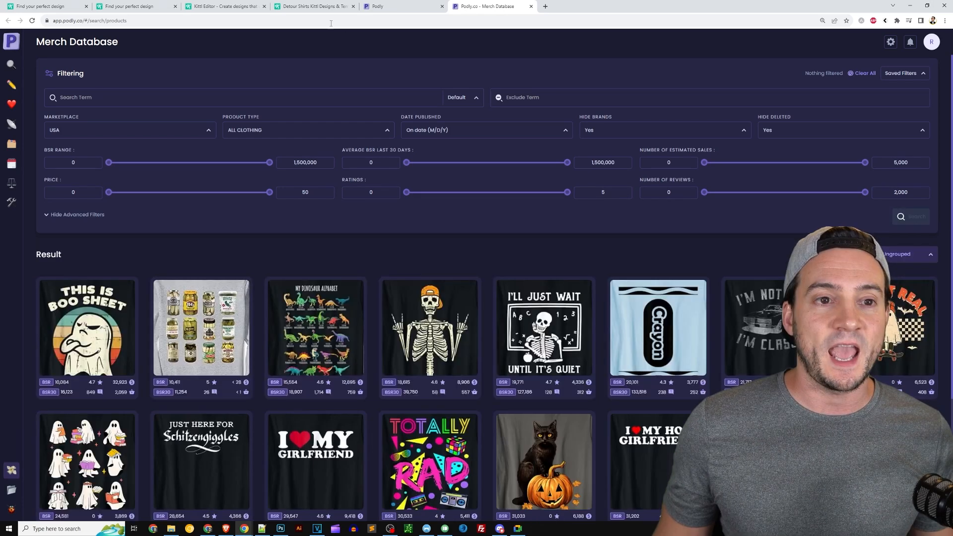
Step: Search Podly's Merch Database for "tarot" and examine the enlarged listings of tarot card shirts
{"action": "left_click", "coordinate": [228, 7]}
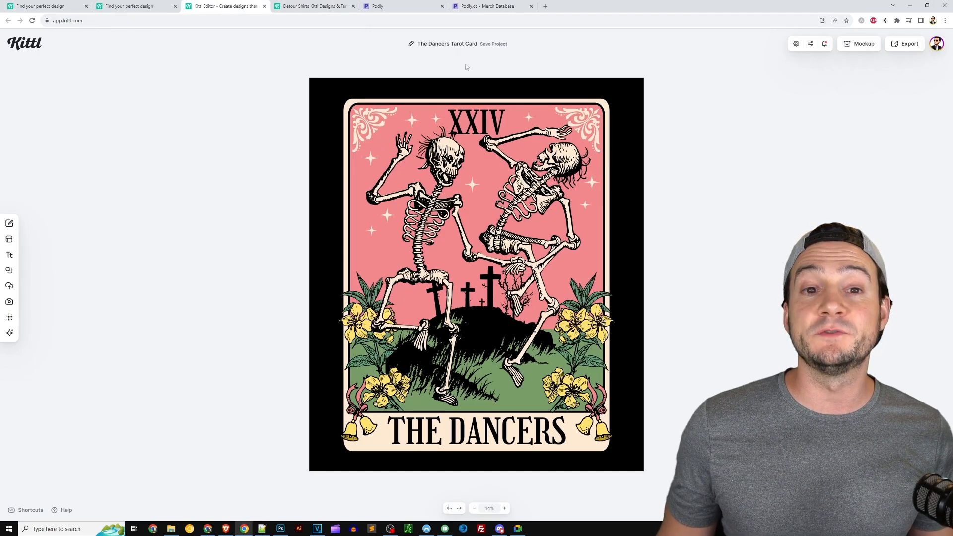
{"action": "left_click", "coordinate": [469, 7]}
{"action": "left_click", "coordinate": [165, 96]}
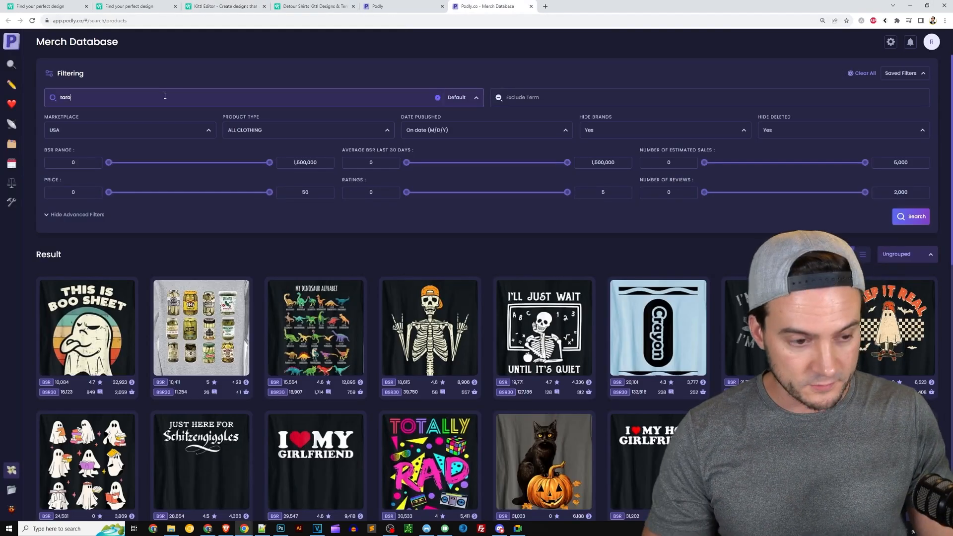
{"action": "type", "text": "tarot"}
{"action": "key", "text": "Return"}
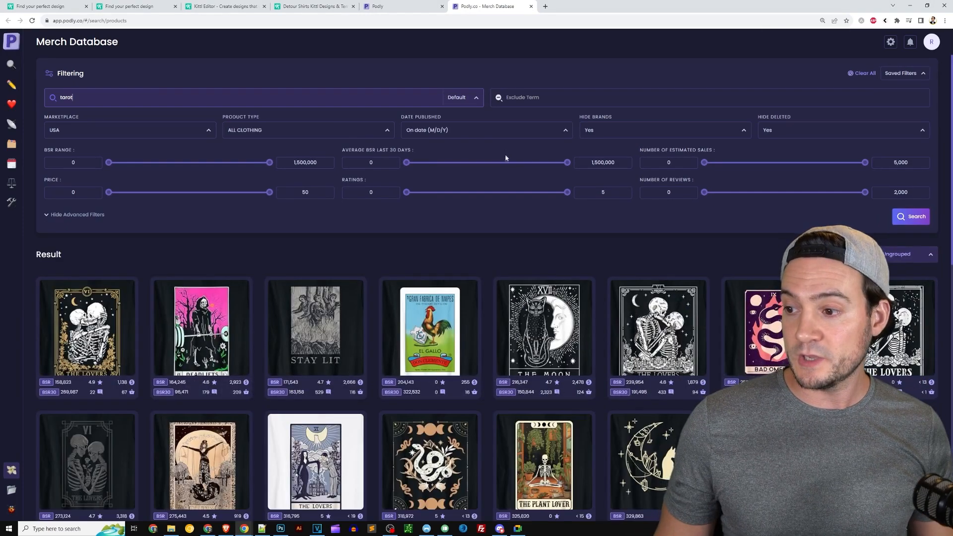
{"action": "key", "text": "ctrl+plus"}
{"action": "key", "text": "ctrl+plus"}
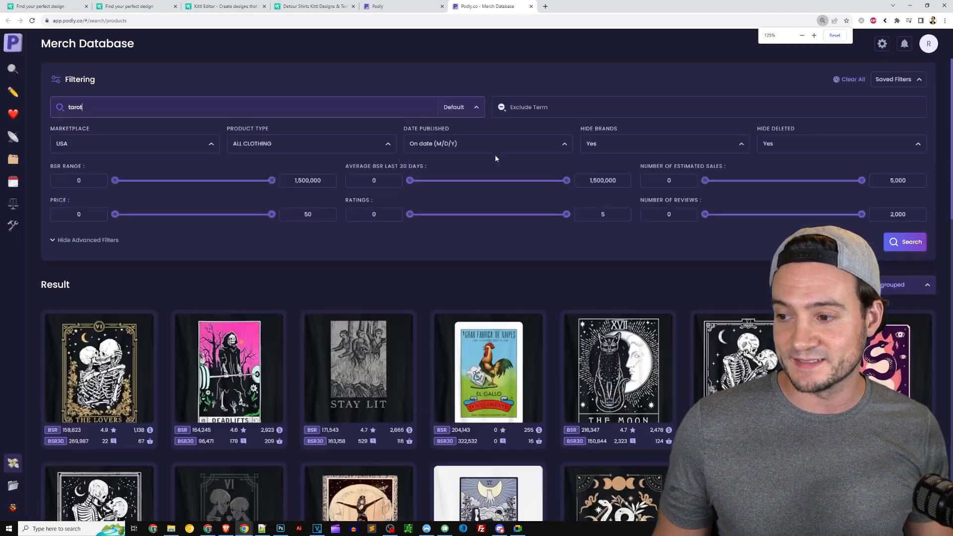
{"action": "scroll", "coordinate": [544, 157], "scroll_direction": "down", "scroll_amount": 4}
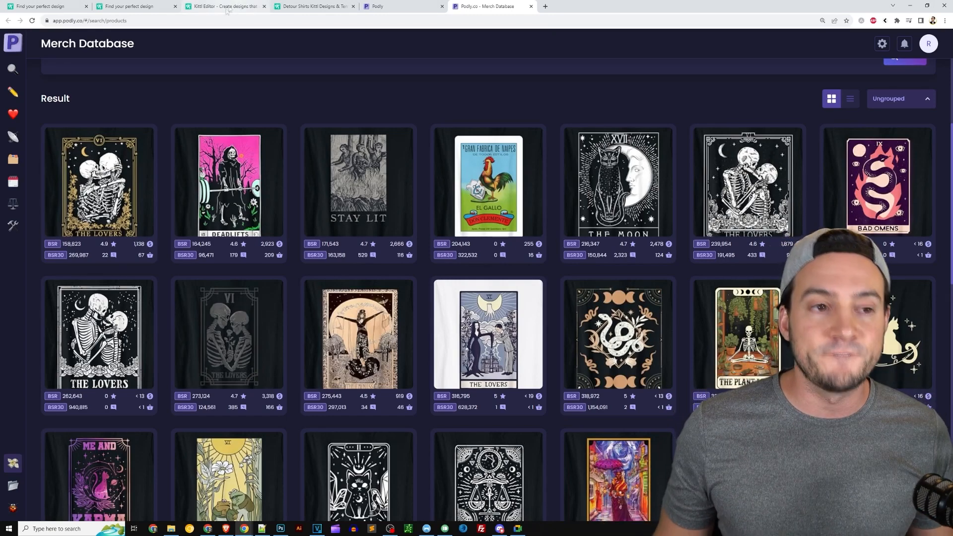
Step: Review The Dancers card in the Kittl editor, then return to the tarot listings in Podly
{"action": "left_click", "coordinate": [227, 9]}
{"action": "left_click", "coordinate": [439, 186]}
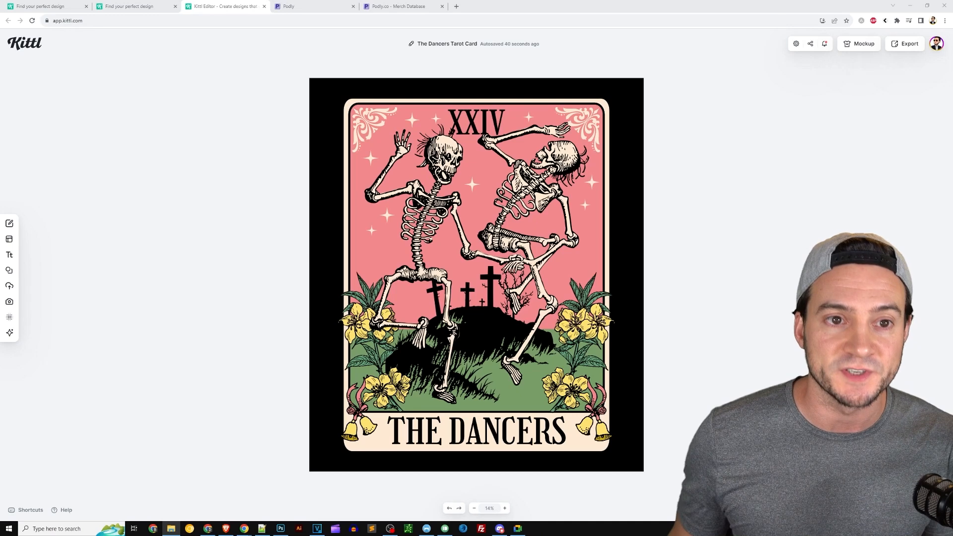
{"action": "left_click", "coordinate": [402, 6]}
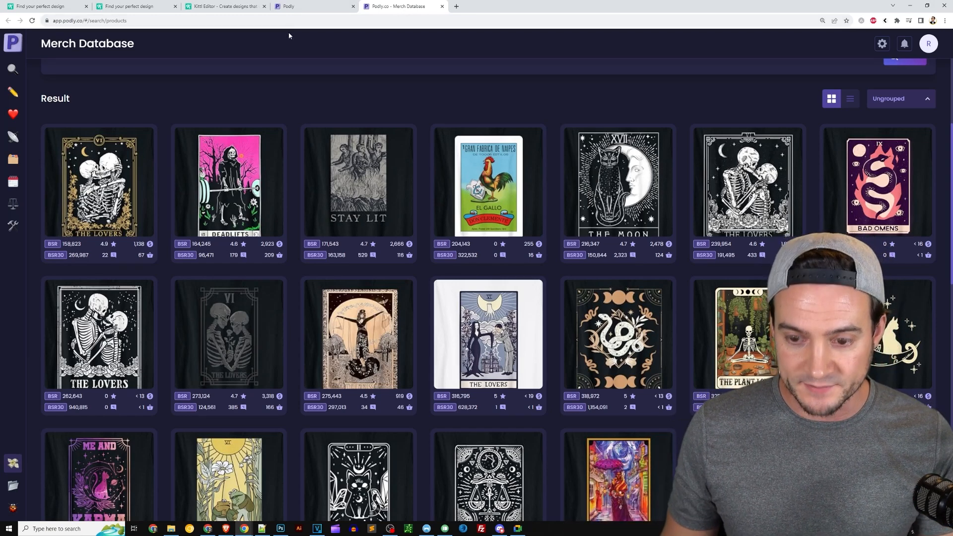
Step: Capture screen areas around the upper-row skeleton "The Lovers" shirt and the first two second-row "The Lovers" shirts
{"action": "key", "text": "Print"}
{"action": "left_click_drag", "start_coordinate": [677, 119], "coordinate": [818, 276]}
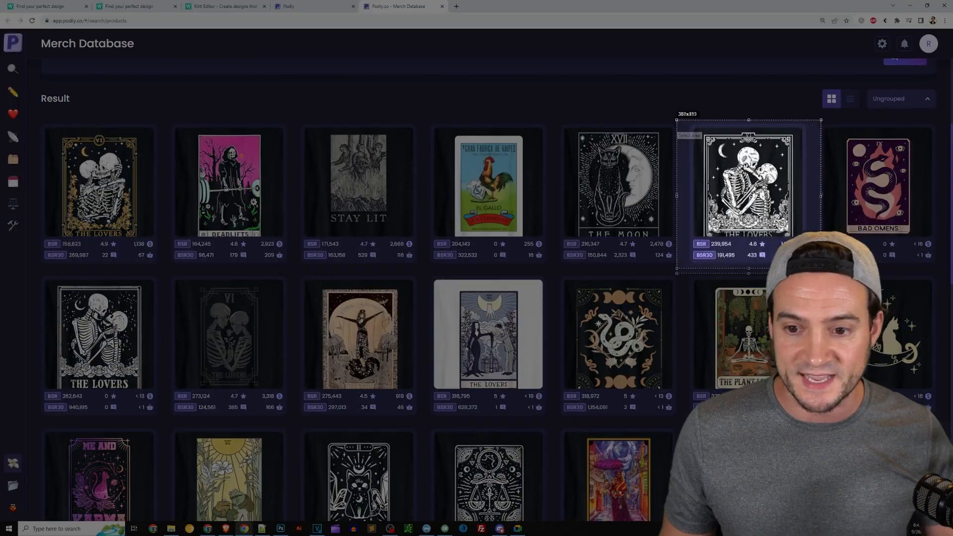
{"action": "key", "text": "ctrl+c"}
{"action": "key", "text": "Print"}
{"action": "left_click_drag", "start_coordinate": [29, 269], "coordinate": [297, 423]}
{"action": "key", "text": "ctrl+c"}
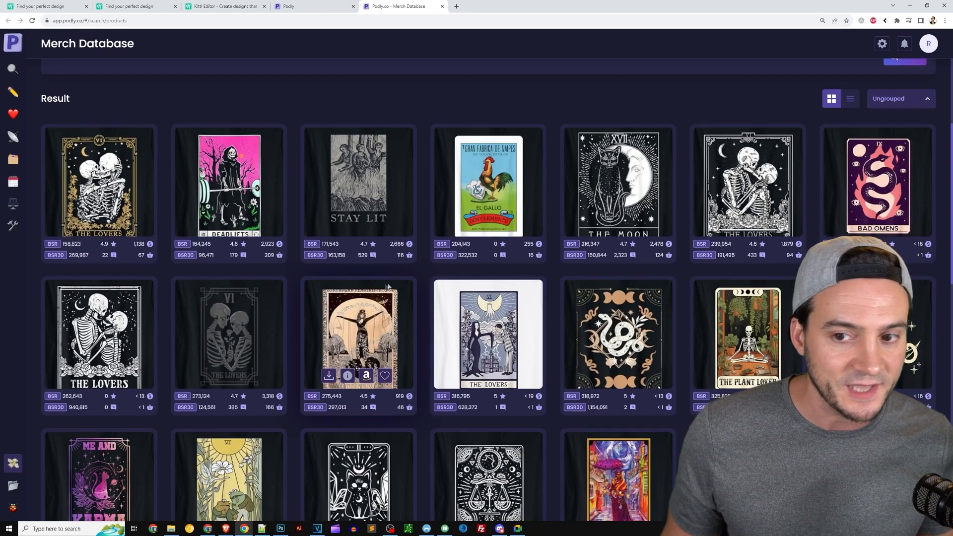
Step: Return to the Kittl editor and change the card's title text to "THE LOVERS"
{"action": "left_click", "coordinate": [217, 7]}
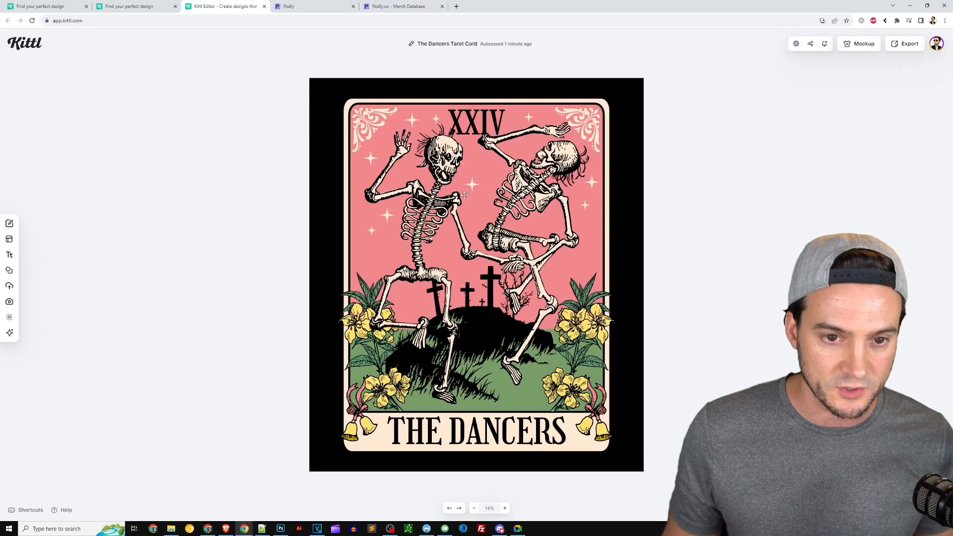
{"action": "double_click", "coordinate": [466, 428]}
{"action": "left_click", "coordinate": [467, 431]}
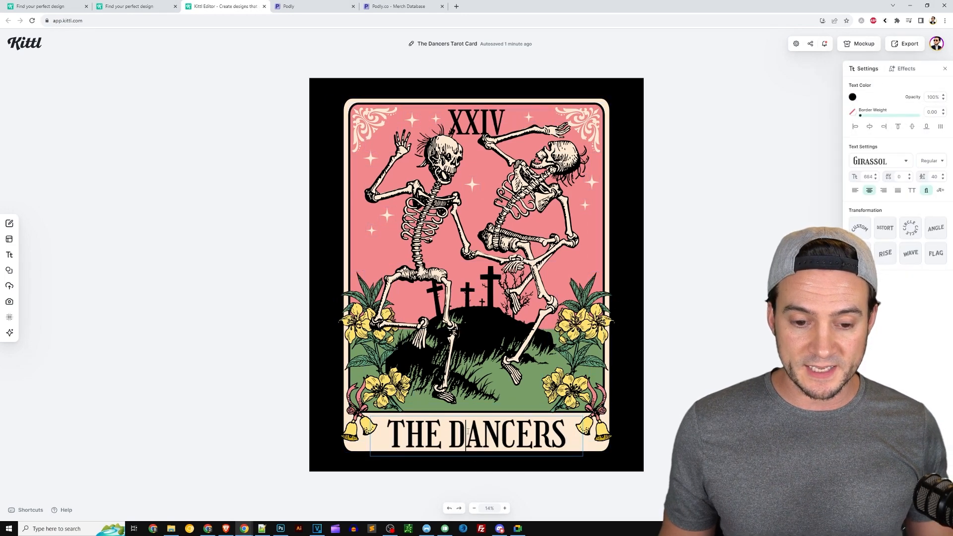
{"action": "left_click_drag", "start_coordinate": [448, 432], "coordinate": [569, 433]}
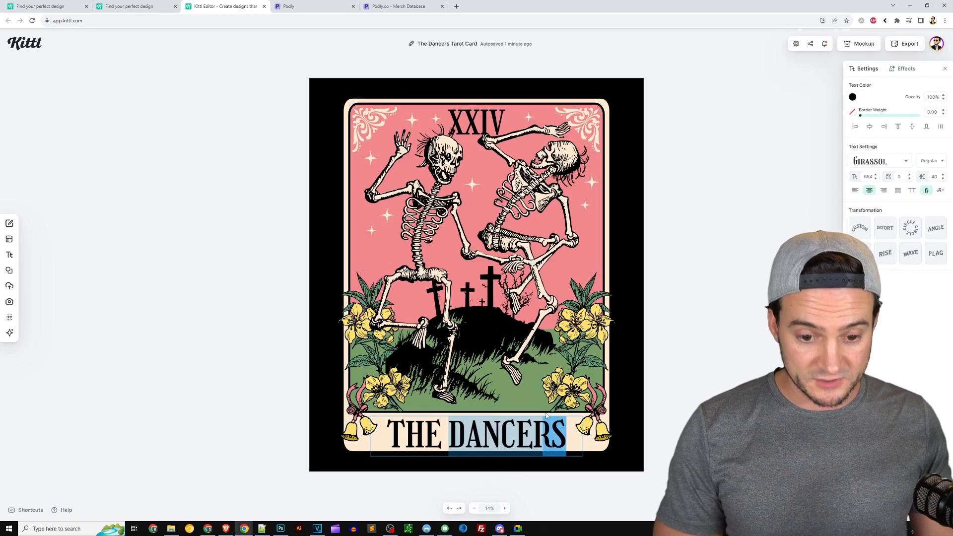
{"action": "type", "text": "LOVERS"}
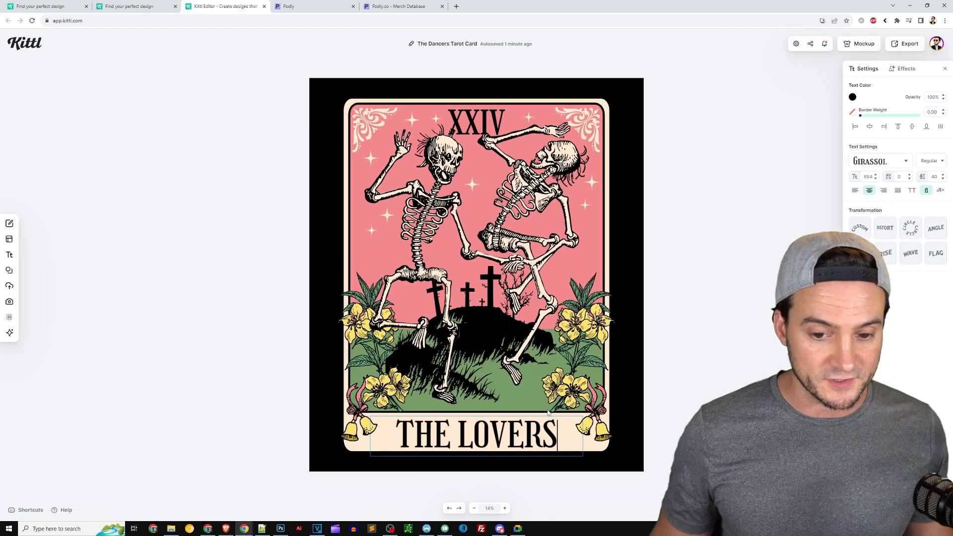
{"action": "key", "text": "Escape"}
Step: Open the Amazon listings of three skeleton "The Lovers" shirts from the Podly results and view the vintage tarot card one
{"action": "left_click", "coordinate": [399, 6]}
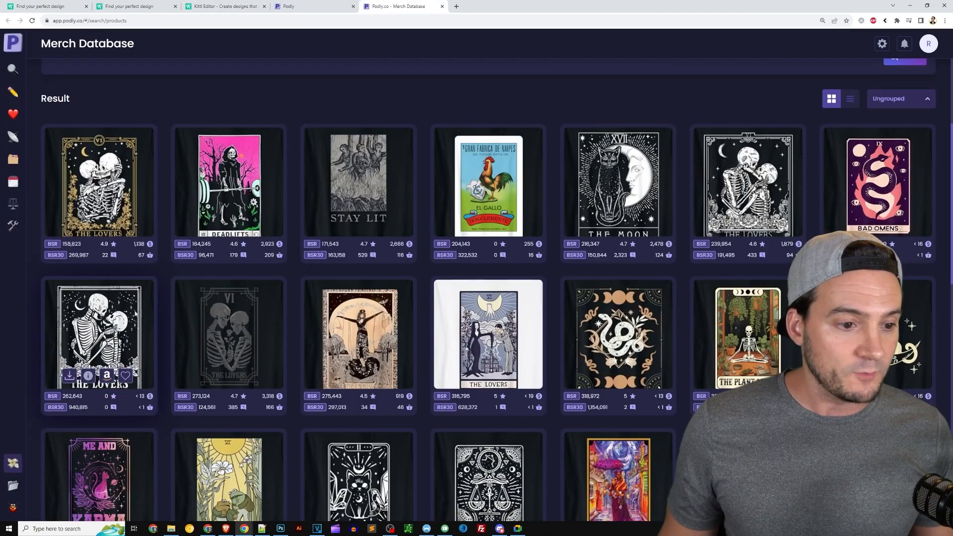
{"action": "left_click", "coordinate": [107, 375]}
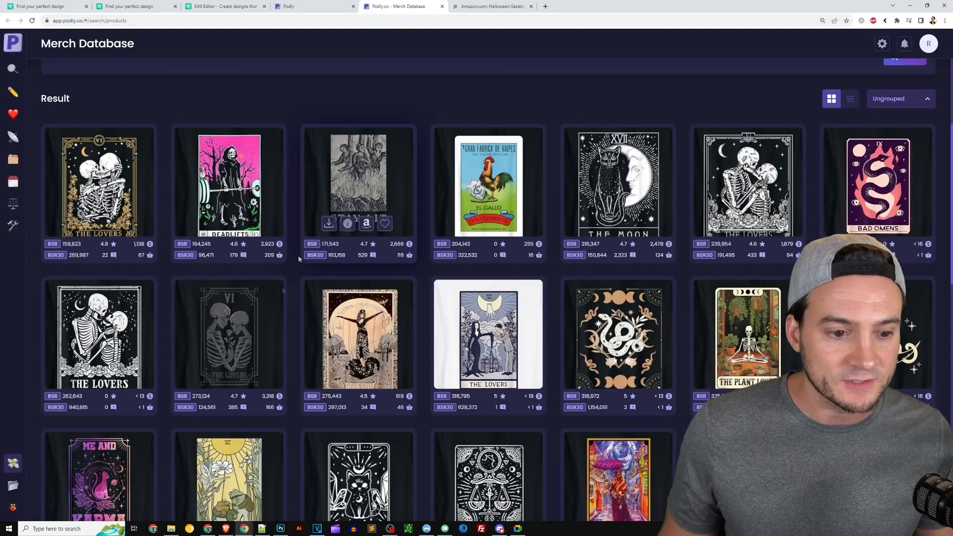
{"action": "left_click", "coordinate": [236, 376]}
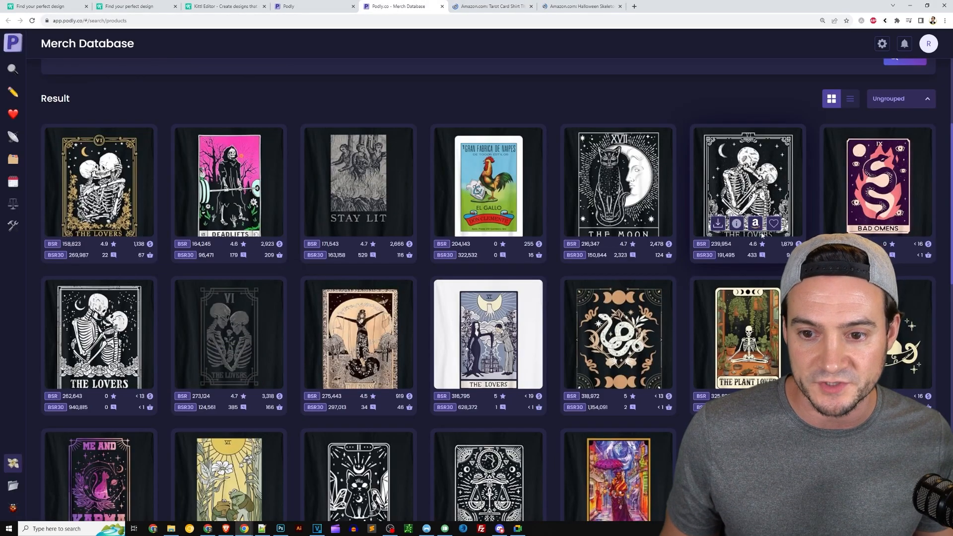
{"action": "left_click", "coordinate": [745, 226]}
{"action": "left_click", "coordinate": [497, 7]}
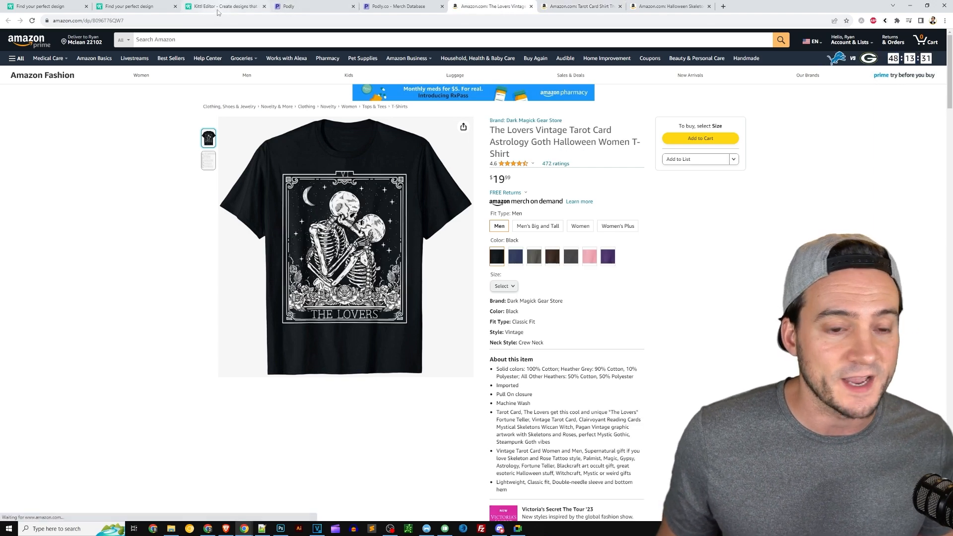
Step: Switch back to the Kittl editor and change the Roman numeral above the skeletons to "VI"
{"action": "left_click", "coordinate": [221, 7]}
{"action": "left_click", "coordinate": [476, 121]}
{"action": "double_click", "coordinate": [476, 121]}
{"action": "left_click", "coordinate": [471, 117]}
{"action": "left_click_drag", "start_coordinate": [471, 117], "coordinate": [474, 120]}
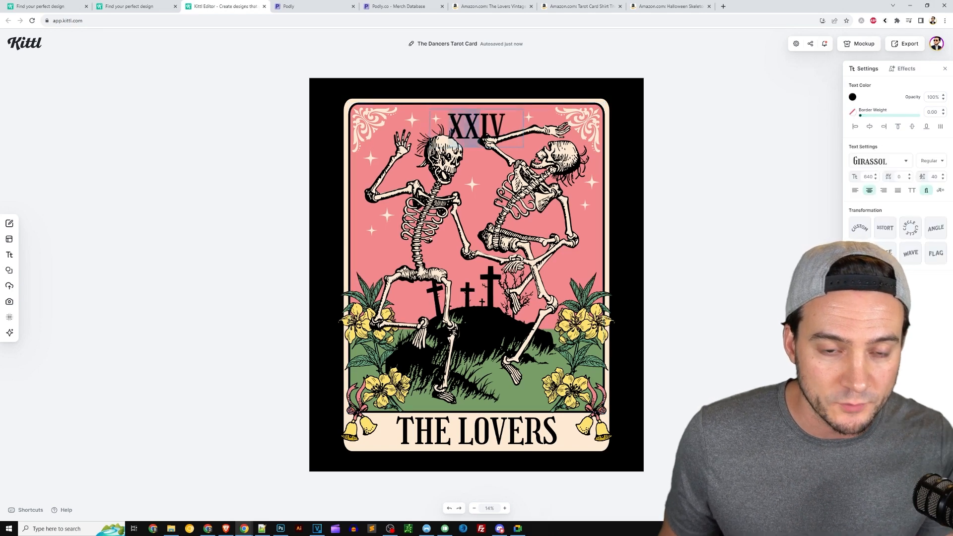
{"action": "key", "text": "BackSpace"}
{"action": "key", "text": "ctrl+a"}
{"action": "type", "text": "VI"}
{"action": "left_click", "coordinate": [686, 128]}
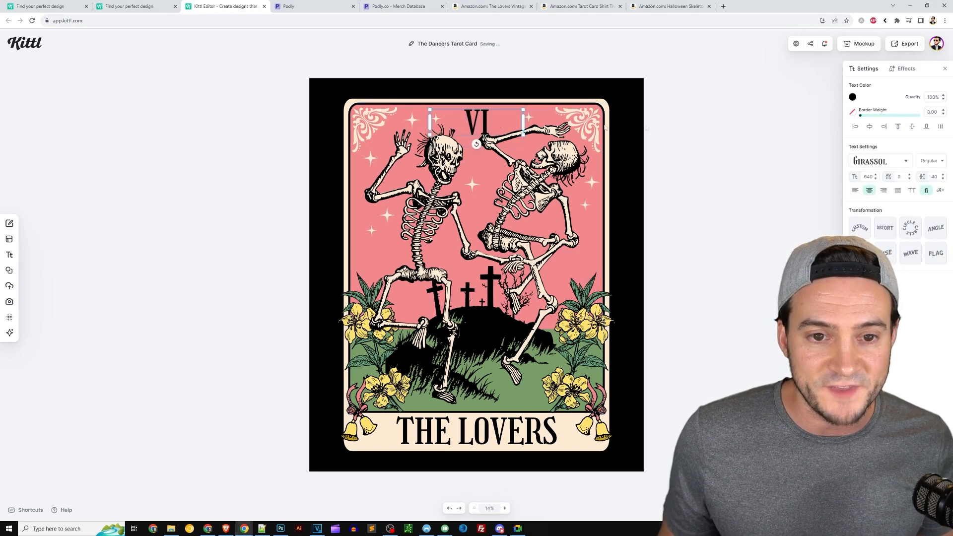
{"action": "left_click", "coordinate": [684, 83]}
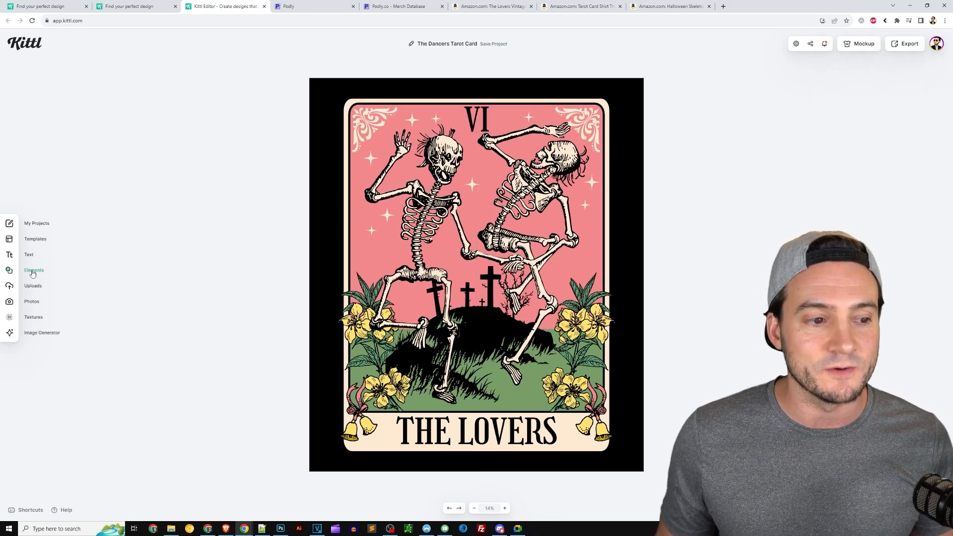
Step: Search the elements library for "skeleton" and add the illustration of a skeleton in a cap dancing with a woman
{"action": "left_click", "coordinate": [33, 271]}
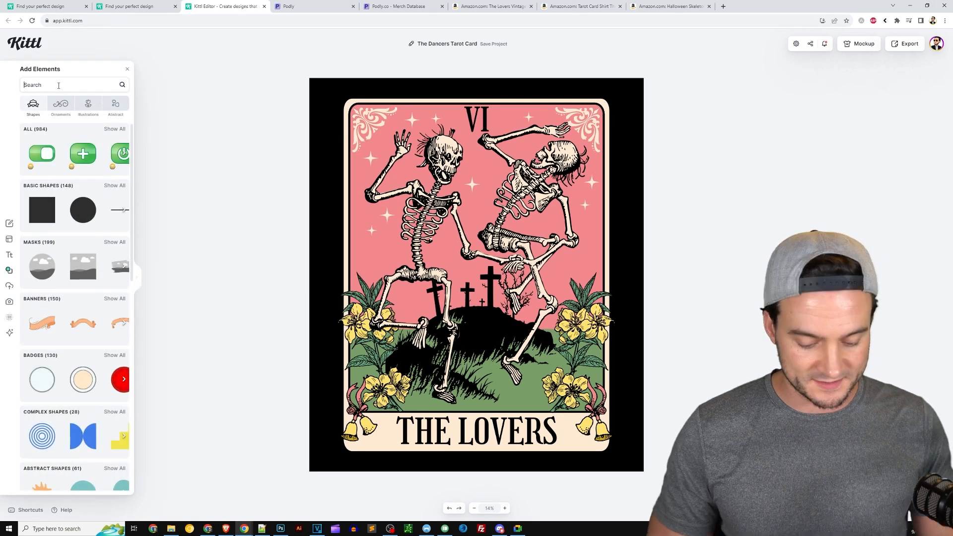
{"action": "type", "text": "skeleton"}
{"action": "key", "text": "Return"}
{"action": "scroll", "coordinate": [65, 220], "scroll_direction": "down", "scroll_amount": 3}
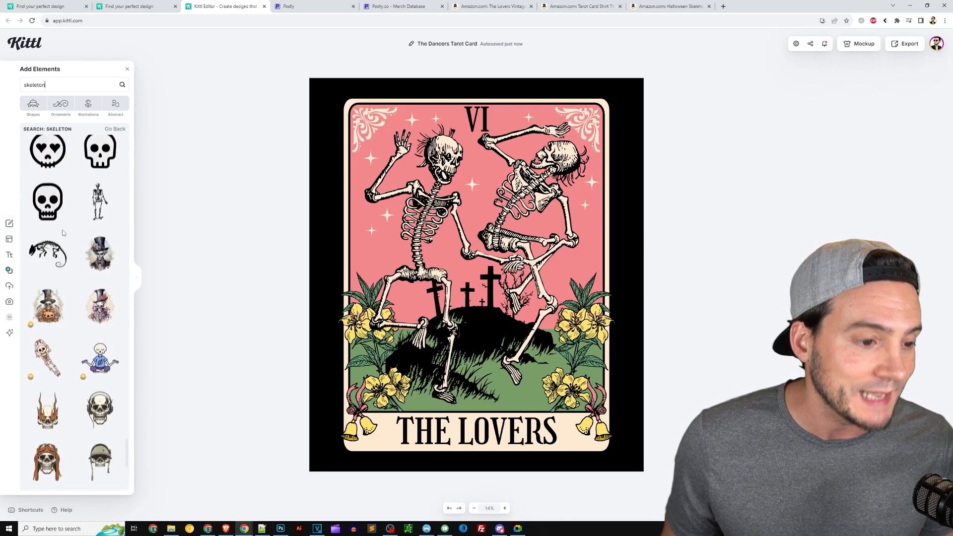
{"action": "scroll", "coordinate": [62, 231], "scroll_direction": "down", "scroll_amount": 3}
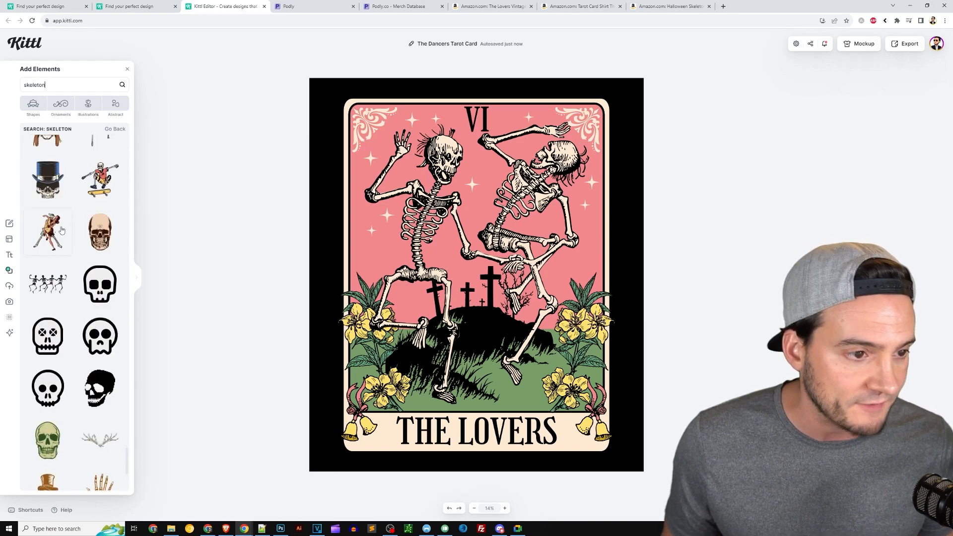
{"action": "scroll", "coordinate": [56, 229], "scroll_direction": "down", "scroll_amount": 4}
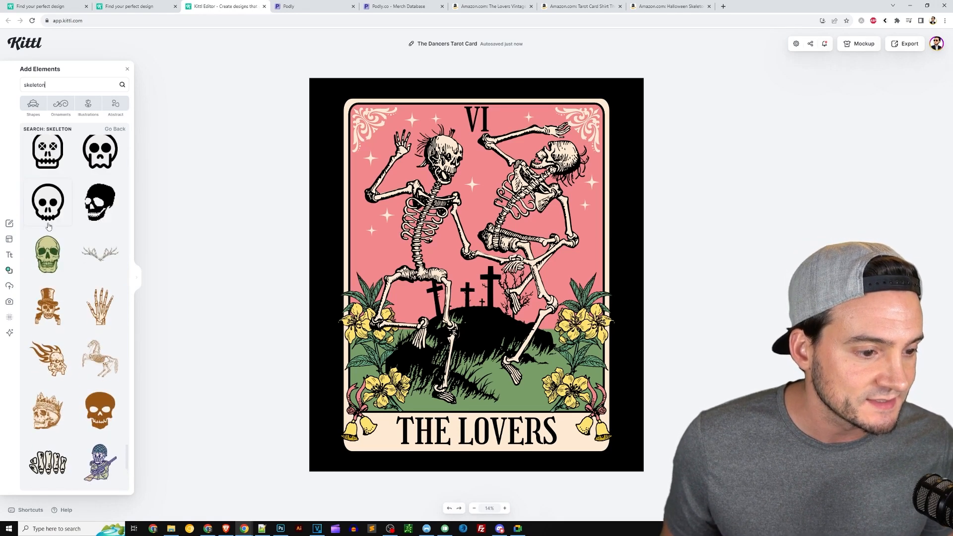
{"action": "scroll", "coordinate": [55, 270], "scroll_direction": "up", "scroll_amount": 4}
{"action": "left_click", "coordinate": [48, 268]}
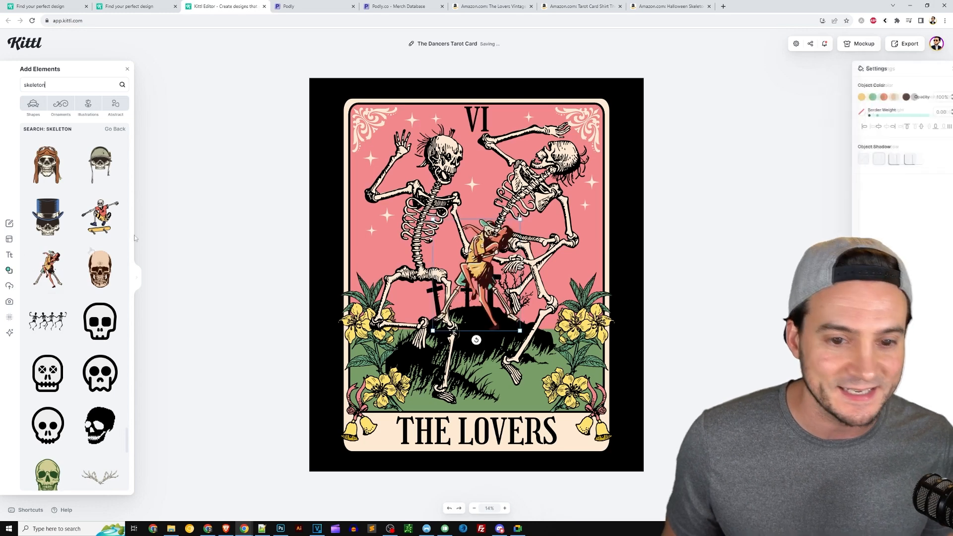
Step: Delete the two original dancing skeletons, and enlarge and centre the new dancing couple over the graveyard hill
{"action": "left_click", "coordinate": [546, 182]}
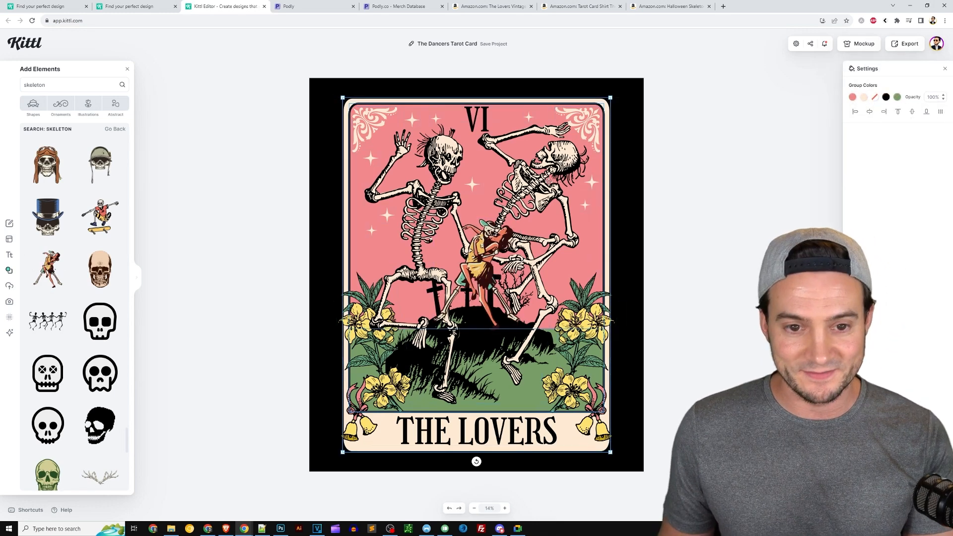
{"action": "key", "text": "Delete"}
{"action": "left_click_drag", "start_coordinate": [489, 250], "coordinate": [470, 242]}
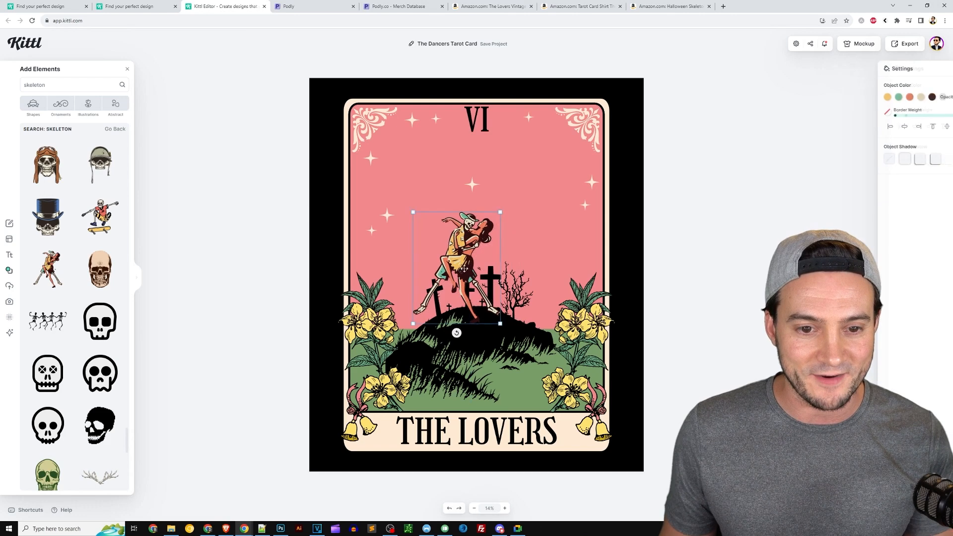
{"action": "left_click_drag", "start_coordinate": [499, 212], "coordinate": [579, 111]}
{"action": "left_click_drag", "start_coordinate": [554, 163], "coordinate": [528, 196]}
{"action": "left_click", "coordinate": [704, 199]}
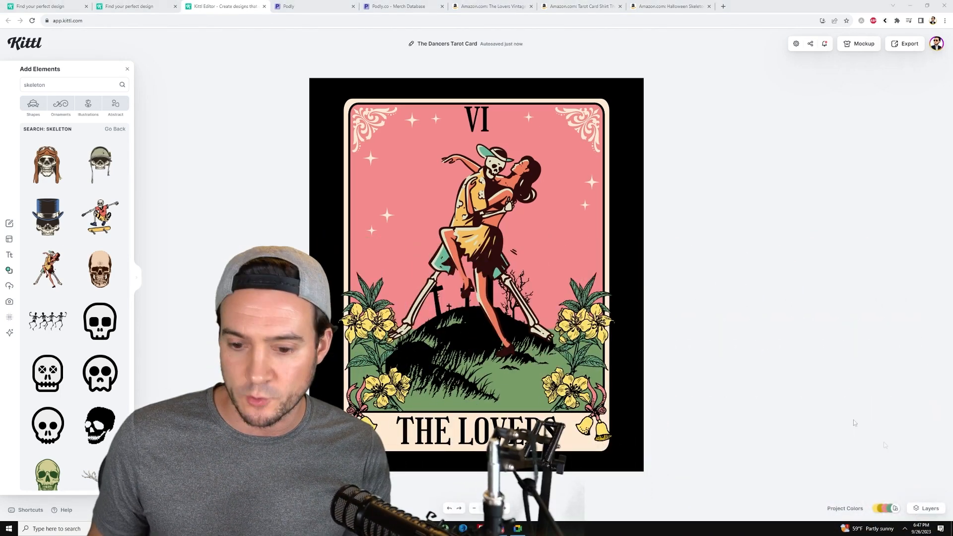
Step: Preview alternative project colour palettes on the card, such as Ocean Blue, First Love, Earth Brown, Cold Forest, Retro Summer and Natural Organic
{"action": "left_click", "coordinate": [894, 510]}
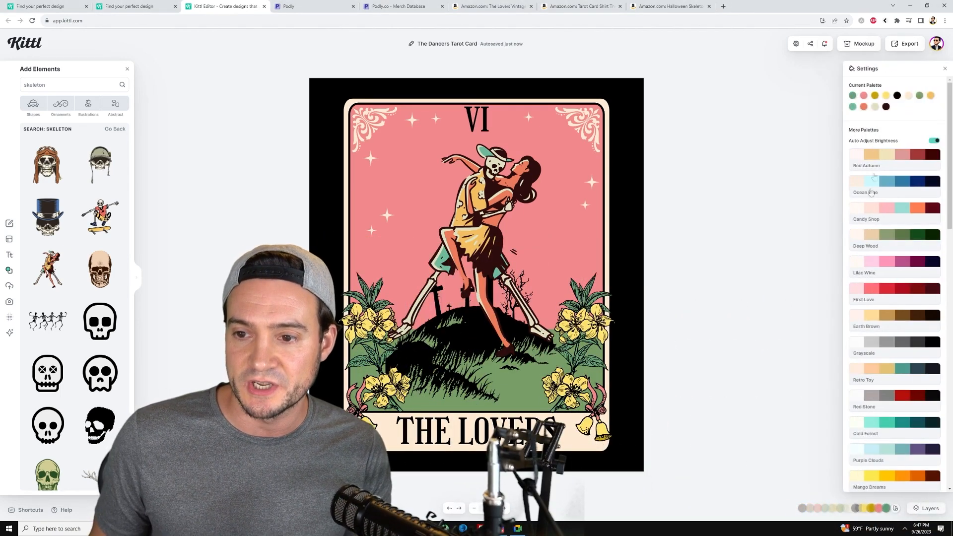
{"action": "left_click", "coordinate": [885, 158]}
{"action": "left_click", "coordinate": [888, 181]}
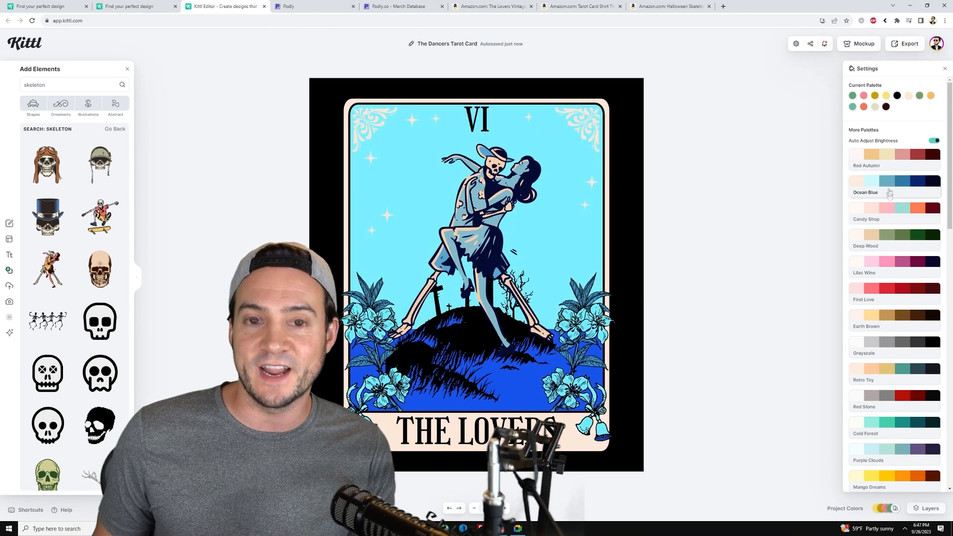
{"action": "left_click", "coordinate": [887, 209]}
{"action": "left_click", "coordinate": [891, 234]}
{"action": "left_click", "coordinate": [891, 262]}
{"action": "left_click", "coordinate": [893, 288]}
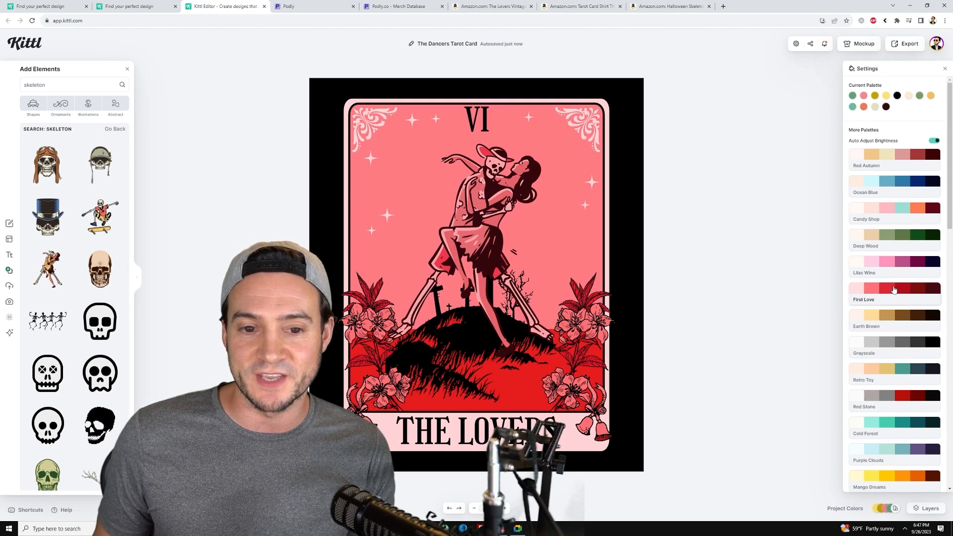
{"action": "left_click", "coordinate": [891, 316]}
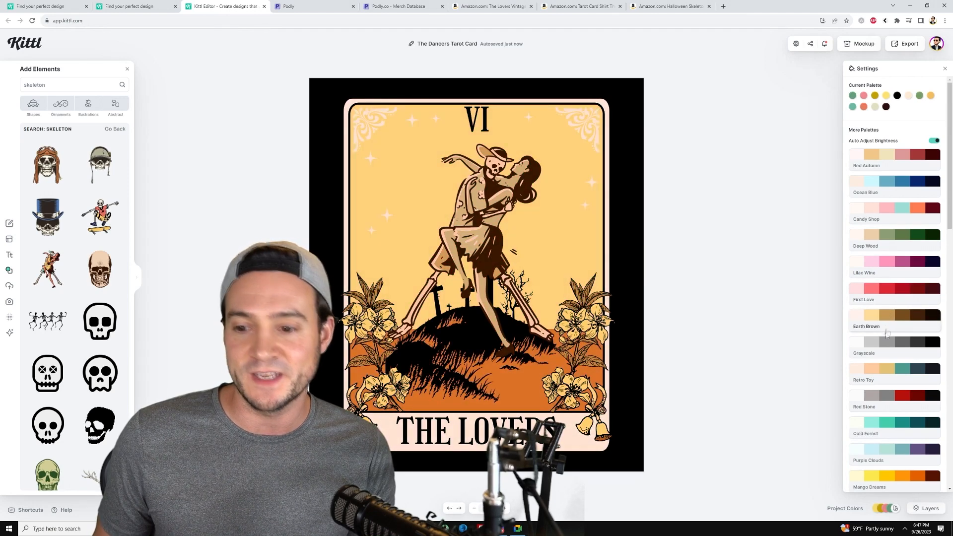
{"action": "left_click", "coordinate": [887, 341]}
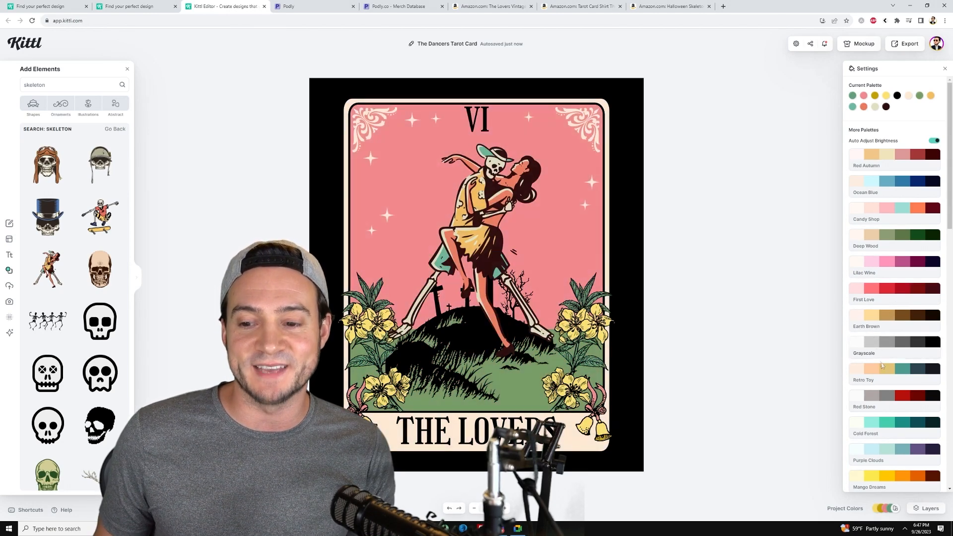
{"action": "left_click", "coordinate": [887, 371]}
{"action": "left_click", "coordinate": [902, 397]}
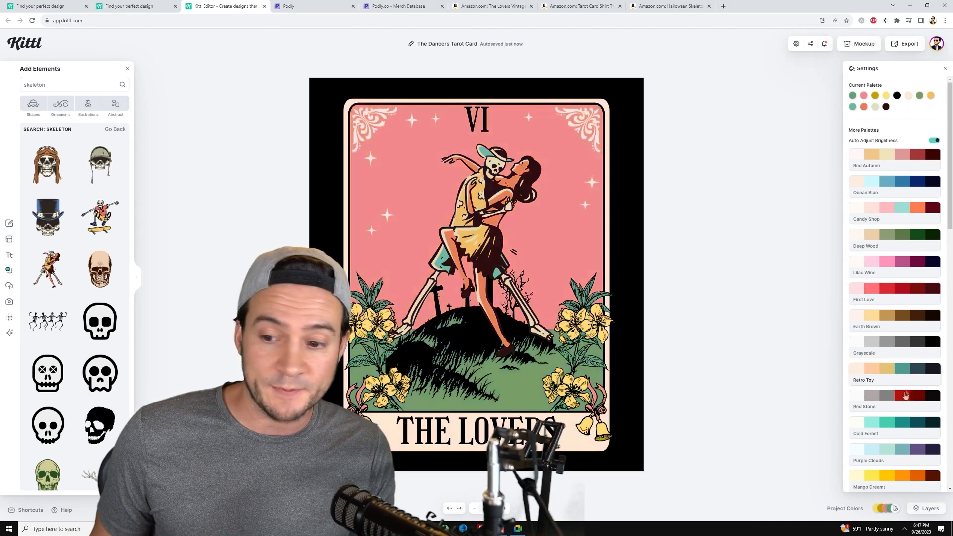
{"action": "left_click", "coordinate": [904, 423]}
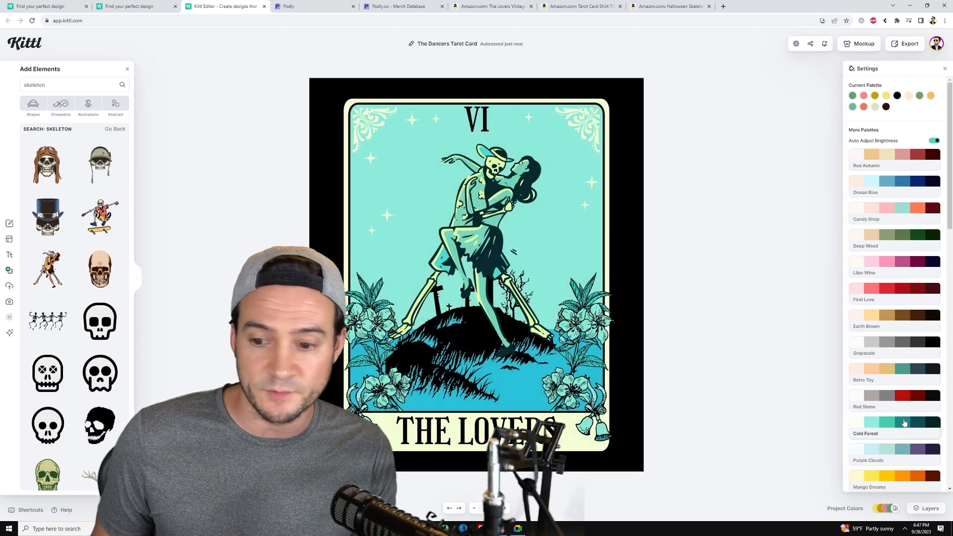
{"action": "scroll", "coordinate": [904, 422], "scroll_direction": "down", "scroll_amount": 2}
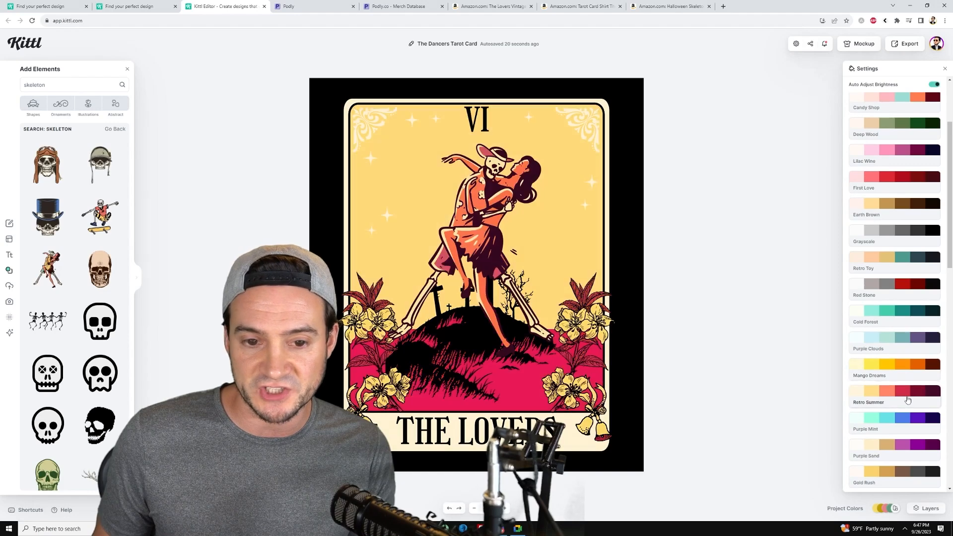
{"action": "scroll", "coordinate": [904, 403], "scroll_direction": "down", "scroll_amount": 4}
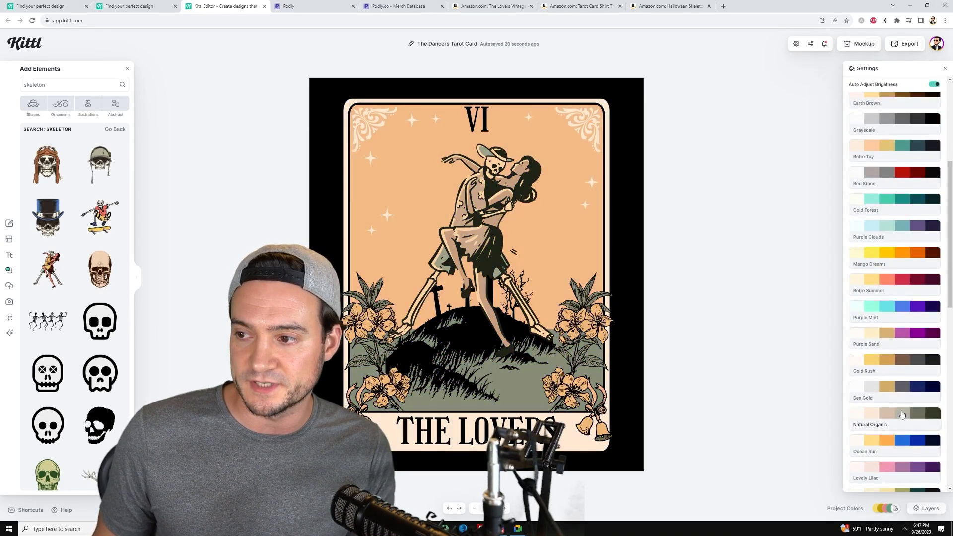
{"action": "scroll", "coordinate": [902, 414], "scroll_direction": "down", "scroll_amount": 1}
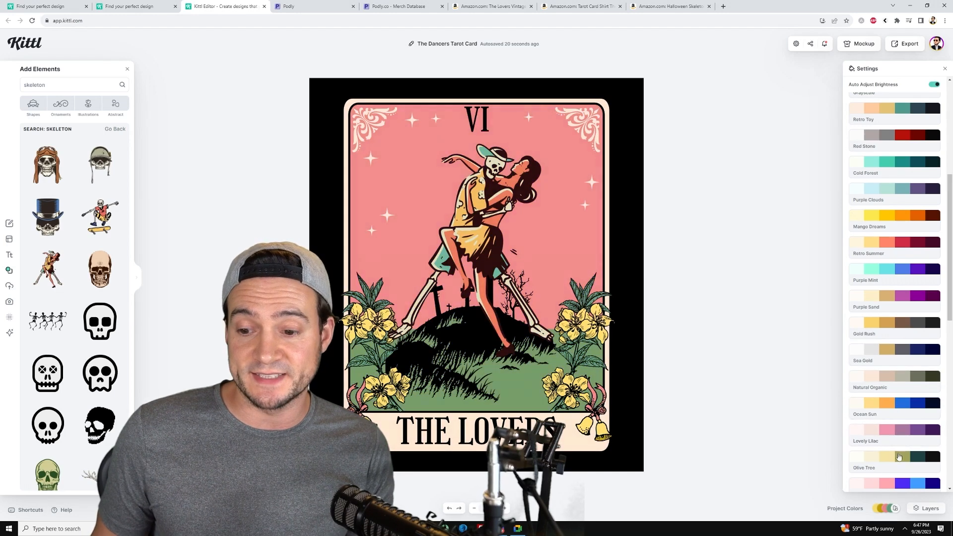
{"action": "scroll", "coordinate": [899, 459], "scroll_direction": "down", "scroll_amount": 1}
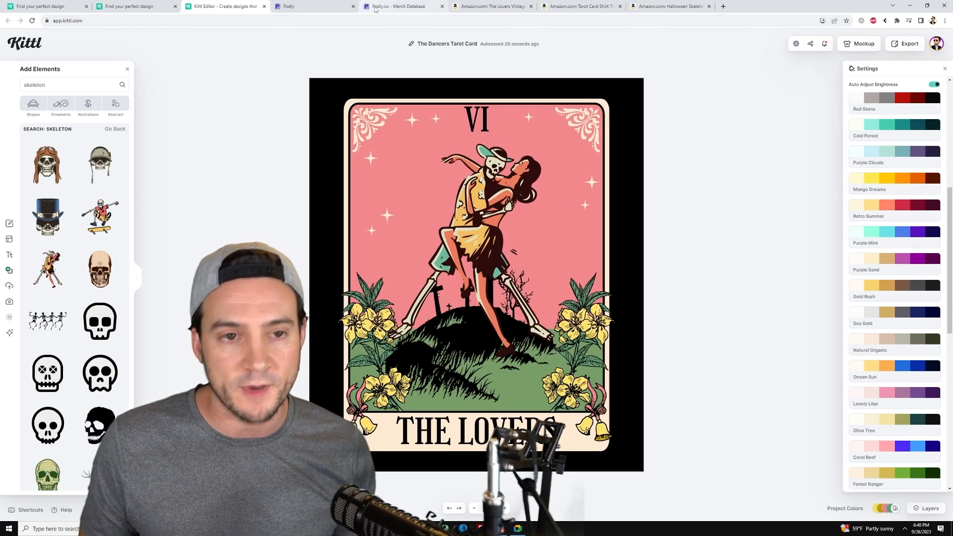
Step: Browse further down Podly's tarot shirt listings for design ideas and return to the card in the Kittl editor
{"action": "left_click", "coordinate": [322, 7]}
{"action": "left_click", "coordinate": [372, 6]}
{"action": "scroll", "coordinate": [625, 110], "scroll_direction": "down", "scroll_amount": 1}
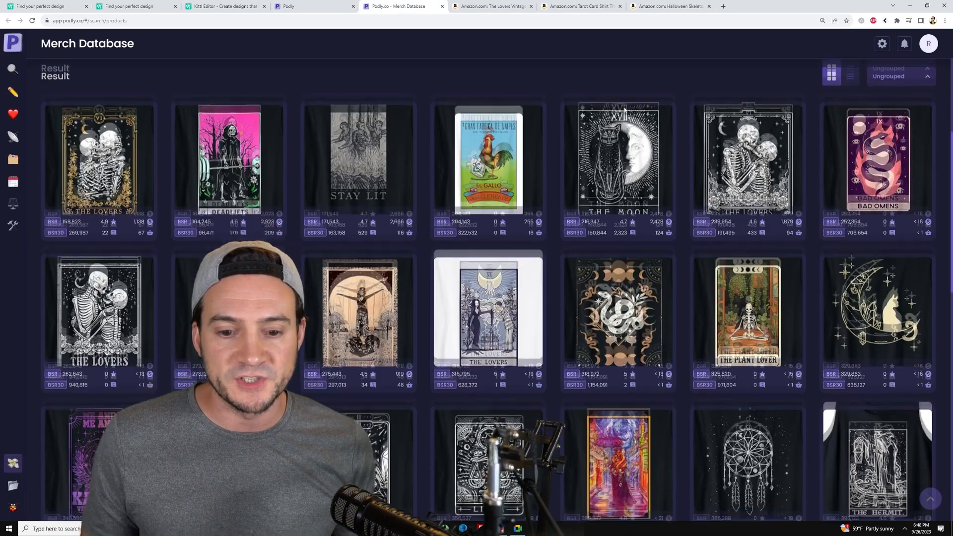
{"action": "scroll", "coordinate": [625, 110], "scroll_direction": "down", "scroll_amount": 6}
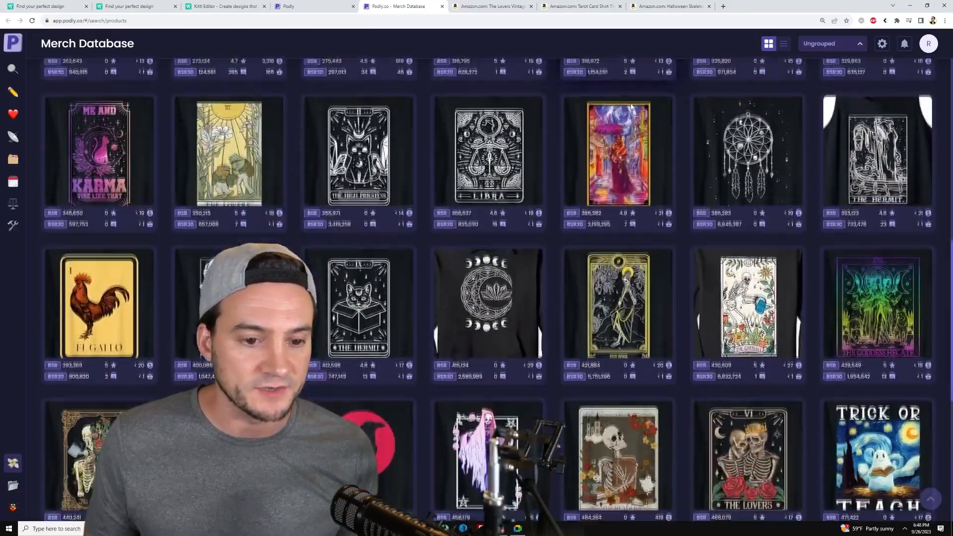
{"action": "scroll", "coordinate": [631, 106], "scroll_direction": "down", "scroll_amount": 6}
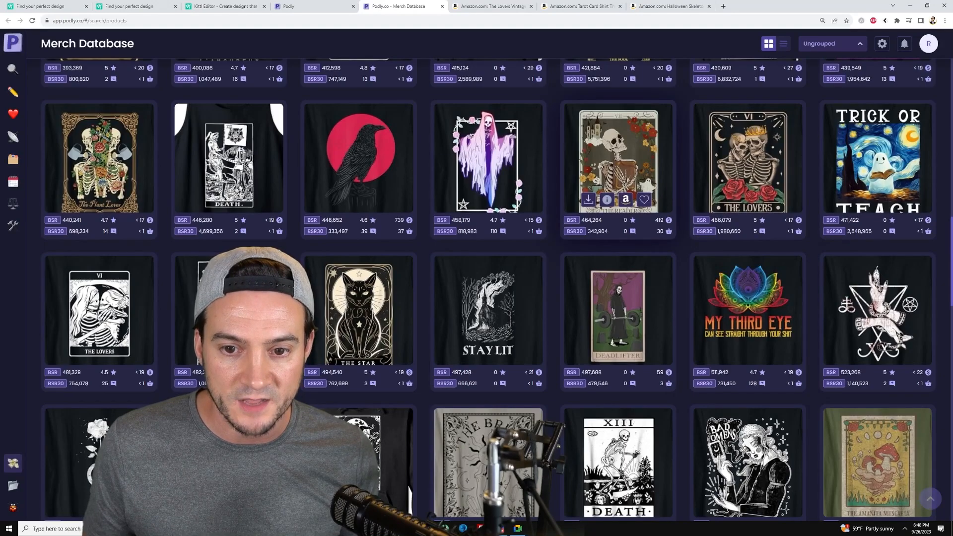
{"action": "scroll", "coordinate": [627, 115], "scroll_direction": "down", "scroll_amount": 1}
{"action": "scroll", "coordinate": [626, 117], "scroll_direction": "down", "scroll_amount": 1}
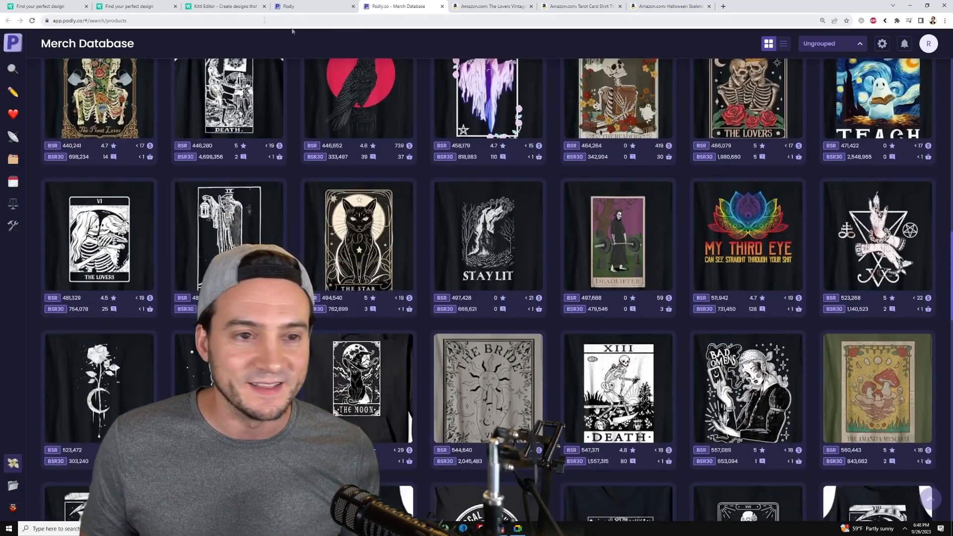
{"action": "left_click", "coordinate": [226, 6]}
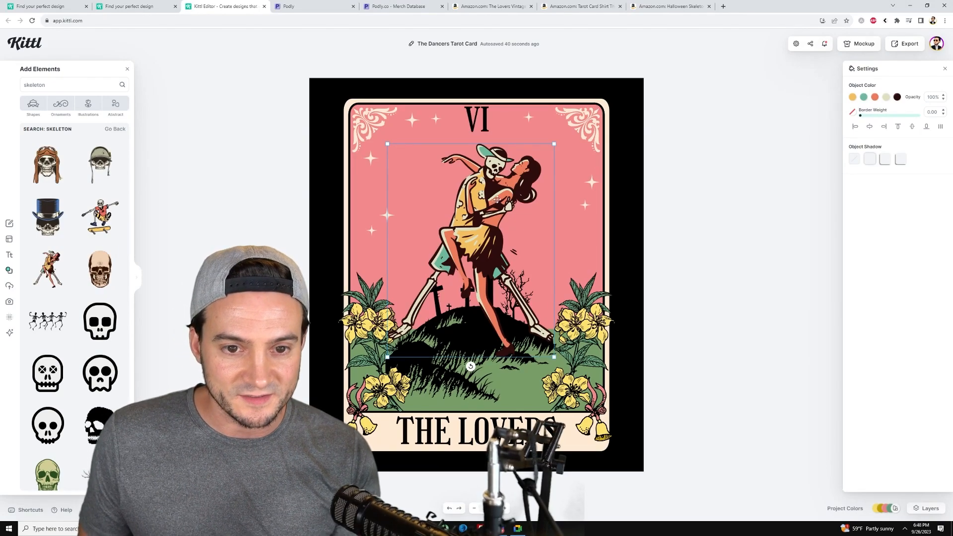
Step: Delete the dancing couple from the card and close the three Amazon listings that are open
{"action": "key", "text": "Delete"}
{"action": "left_click", "coordinate": [509, 9]}
{"action": "key", "text": "ctrl+w"}
{"action": "key", "text": "ctrl+w"}
{"action": "key", "text": "ctrl+w"}
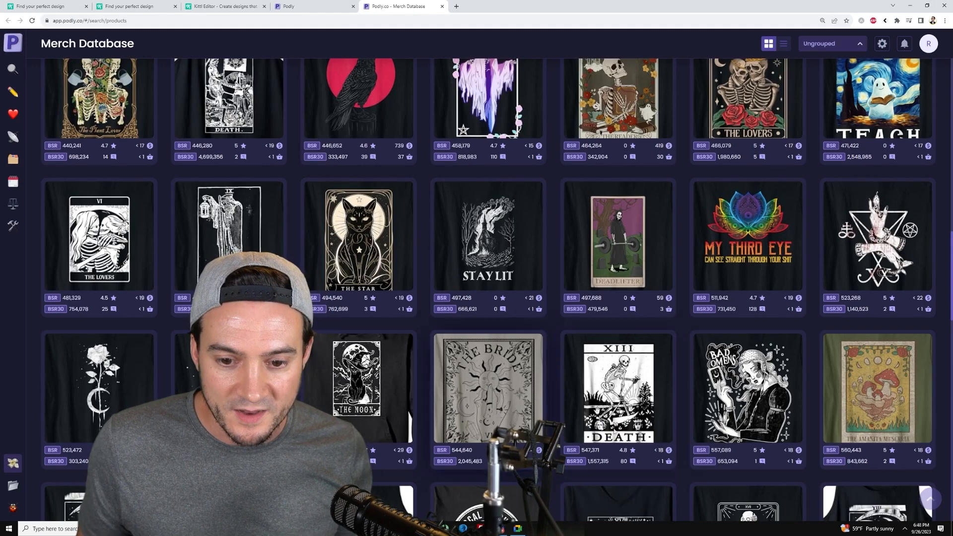
Step: Open the Amazon listings for the XIII Death shirt and The Reader tarot shirt from Podly's results
{"action": "left_click", "coordinate": [624, 411]}
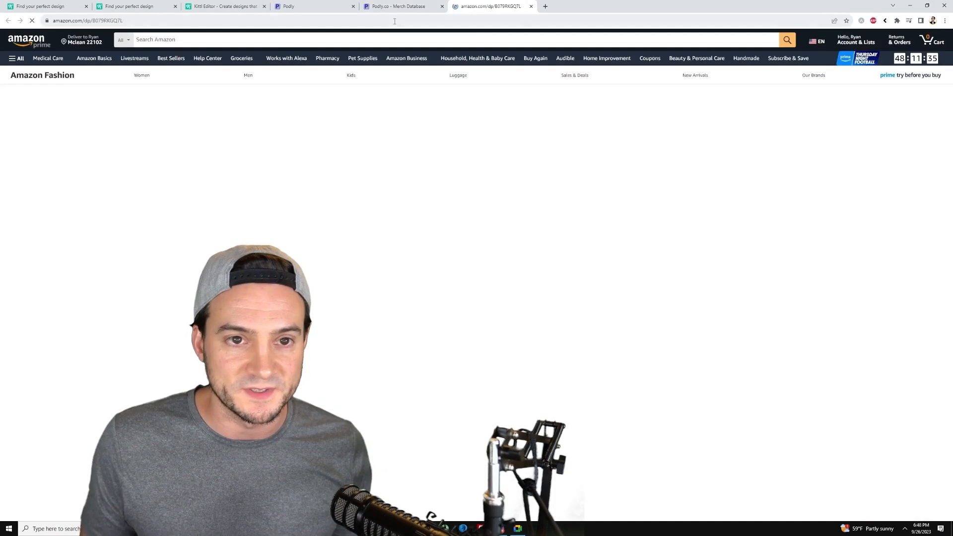
{"action": "left_click", "coordinate": [396, 7]}
{"action": "scroll", "coordinate": [596, 237], "scroll_direction": "up", "scroll_amount": 2}
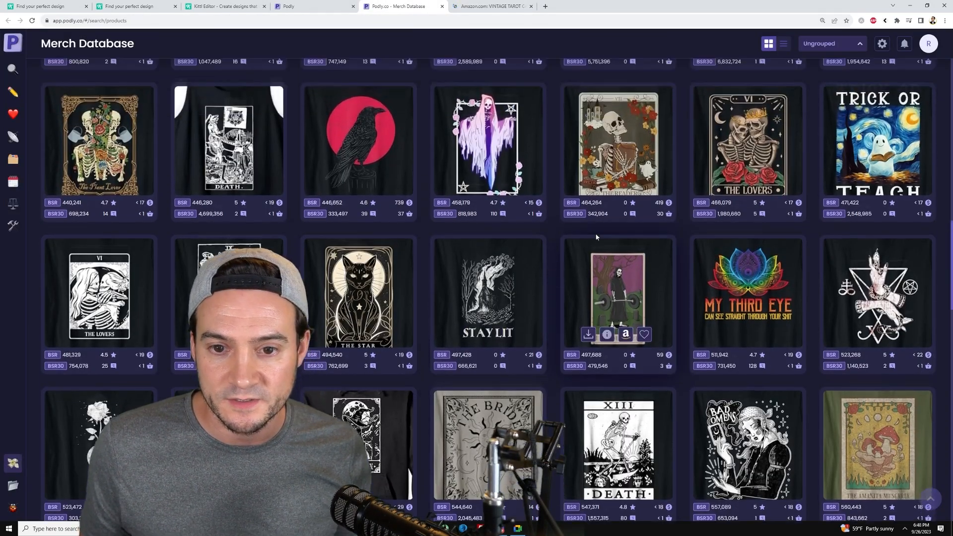
{"action": "left_click", "coordinate": [625, 182]}
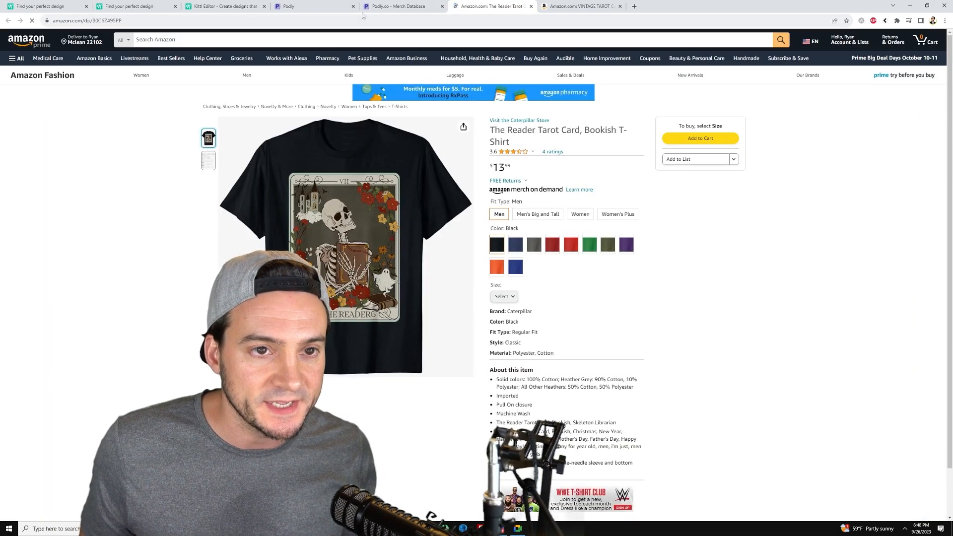
Step: Return to the card in the Kittl editor and change its numeral to VII and its title to THE READER
{"action": "left_click", "coordinate": [226, 7]}
{"action": "left_click", "coordinate": [483, 127]}
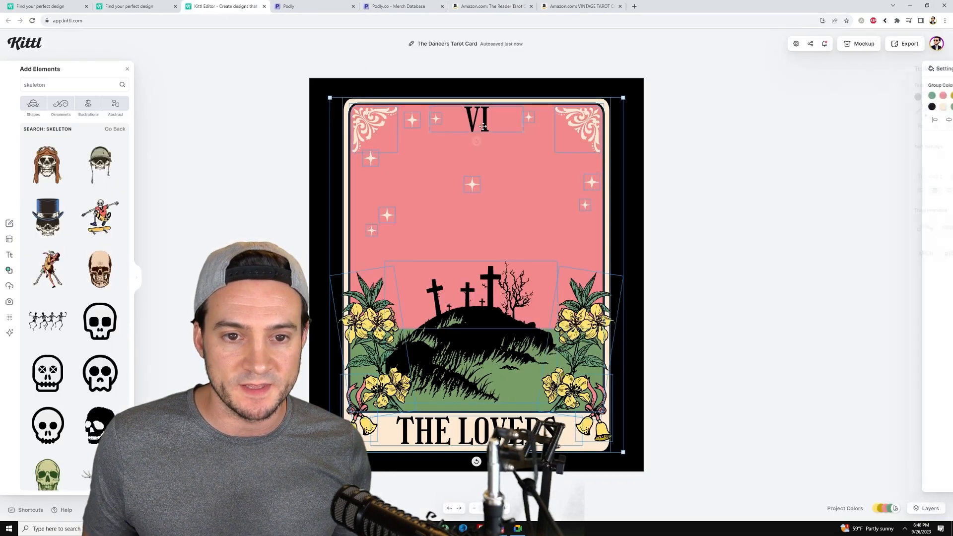
{"action": "double_click", "coordinate": [483, 127]}
{"action": "type", "text": "I"}
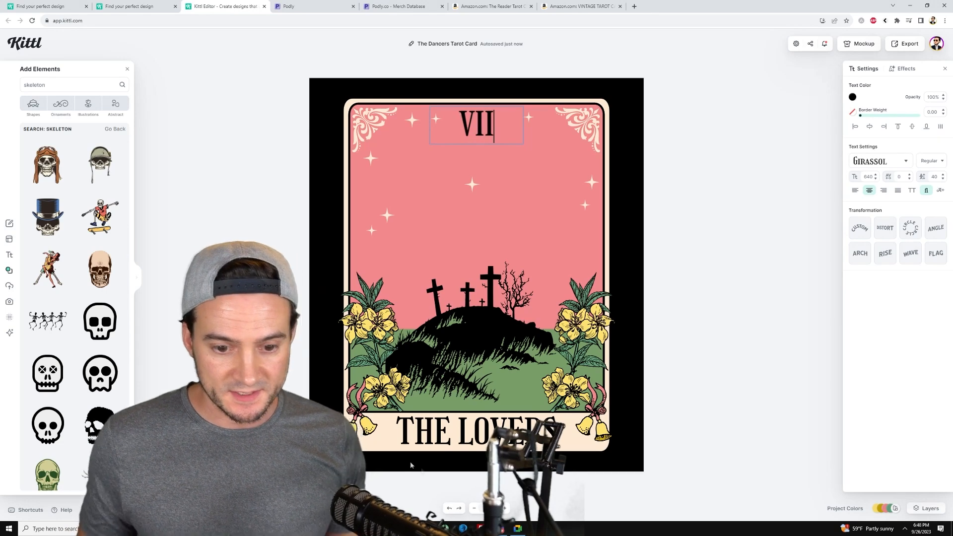
{"action": "left_click", "coordinate": [462, 431]}
{"action": "double_click", "coordinate": [462, 431]}
{"action": "type", "text": "READER"}
{"action": "key", "text": "Escape"}
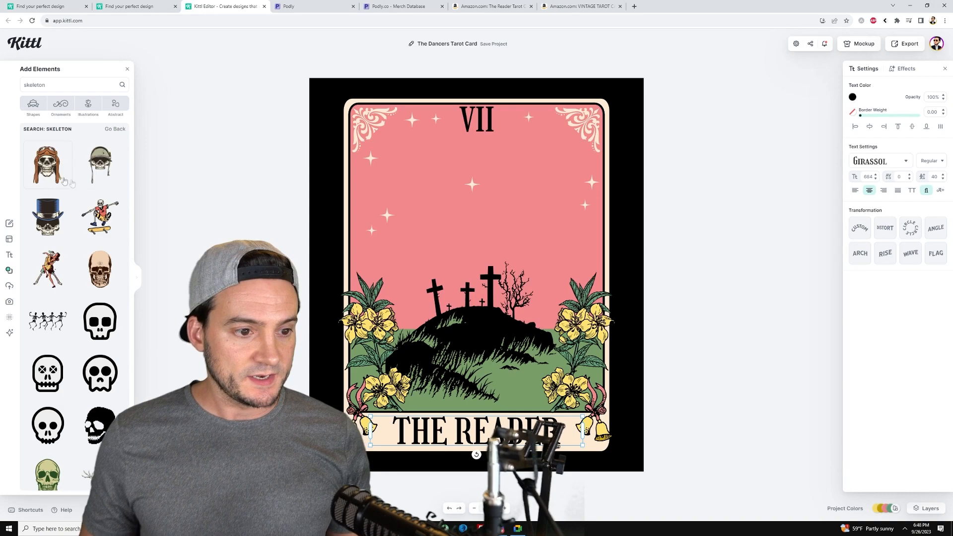
Step: Add the standing full-body skeleton illustration from the skeleton results, enlarge it and place it centrally over the graveyard hill
{"action": "scroll", "coordinate": [64, 181], "scroll_direction": "down", "scroll_amount": 15}
{"action": "left_click_drag", "start_coordinate": [127, 289], "coordinate": [121, 228]}
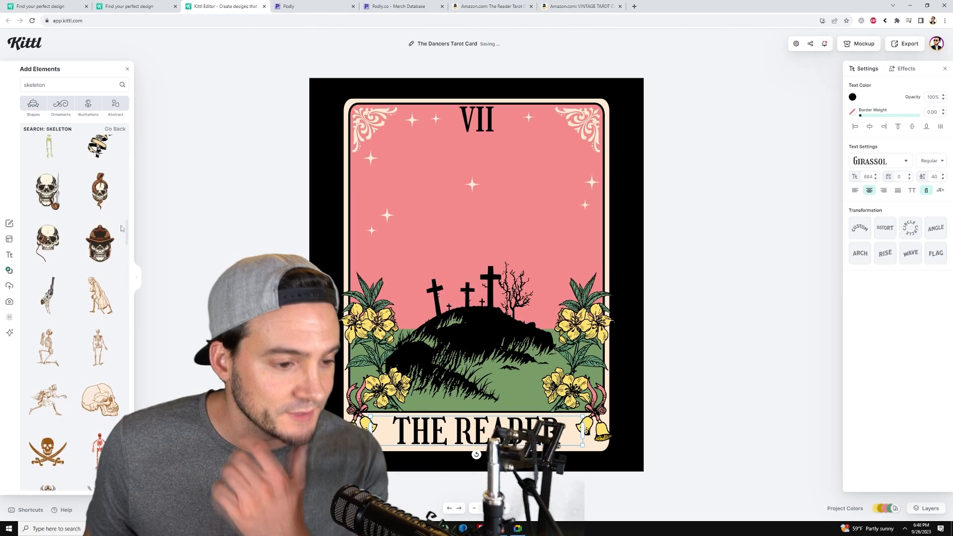
{"action": "scroll", "coordinate": [73, 199], "scroll_direction": "down", "scroll_amount": 3}
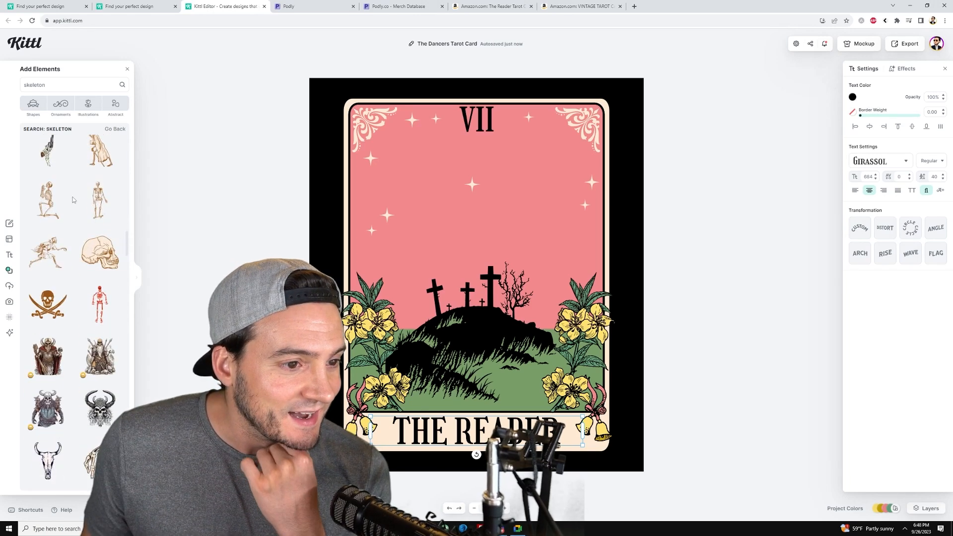
{"action": "left_click", "coordinate": [99, 200]}
{"action": "left_click_drag", "start_coordinate": [483, 262], "coordinate": [533, 103]}
{"action": "key", "text": "ctrl+z"}
{"action": "left_click", "coordinate": [471, 228]}
{"action": "left_click_drag", "start_coordinate": [495, 197], "coordinate": [494, 236]}
Step: Recolour the standing skeleton with the cream document colour
{"action": "left_click", "coordinate": [853, 98]}
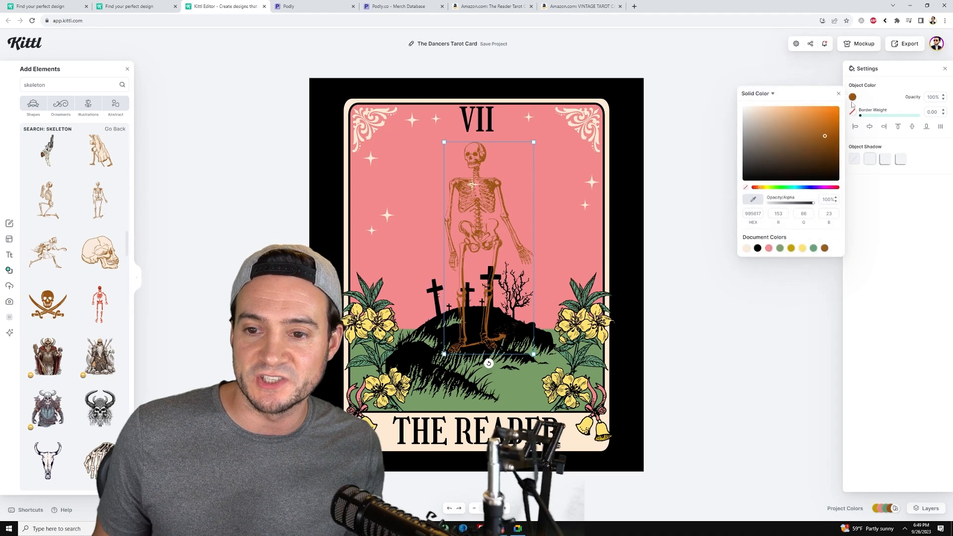
{"action": "left_click", "coordinate": [764, 172]}
{"action": "mouse_move", "coordinate": [738, 183]}
{"action": "left_mouse_down"}
{"action": "mouse_move", "coordinate": [794, 152]}
{"action": "mouse_move", "coordinate": [738, 201]}
{"action": "left_mouse_up"}
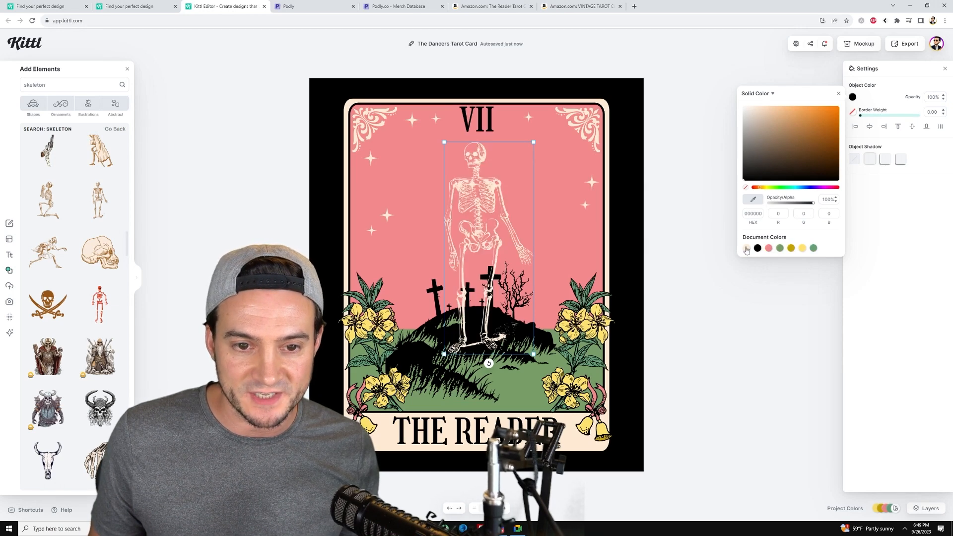
Step: Try the Ocean Blue project palette, and recolour the whole card with a warm orange and brown palette
{"action": "left_click", "coordinate": [884, 508]}
{"action": "left_click", "coordinate": [884, 172]}
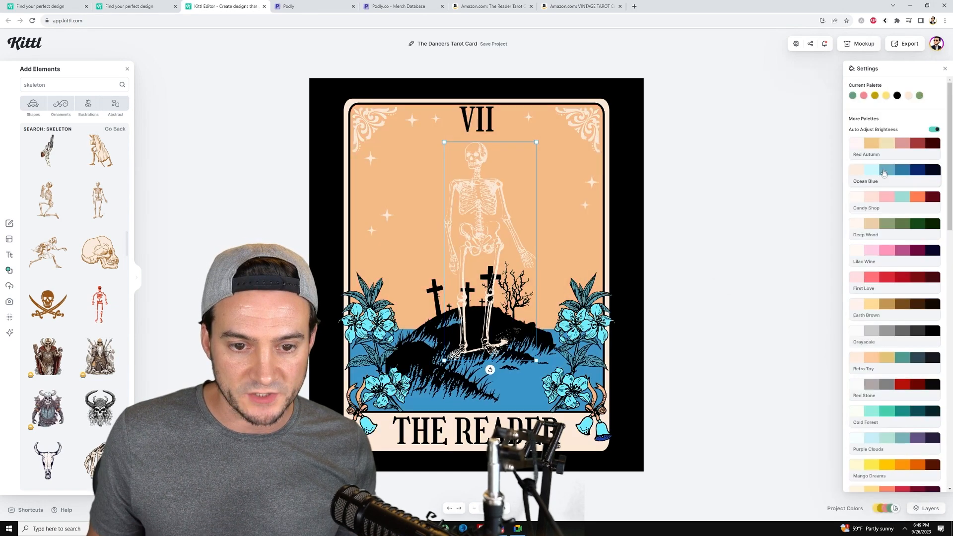
{"action": "left_click", "coordinate": [884, 197]}
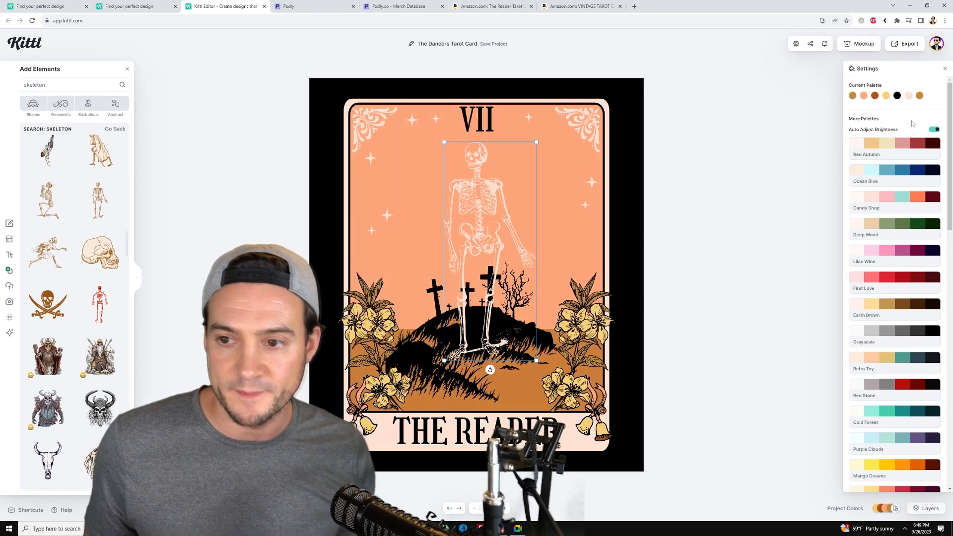
{"action": "left_click", "coordinate": [945, 69]}
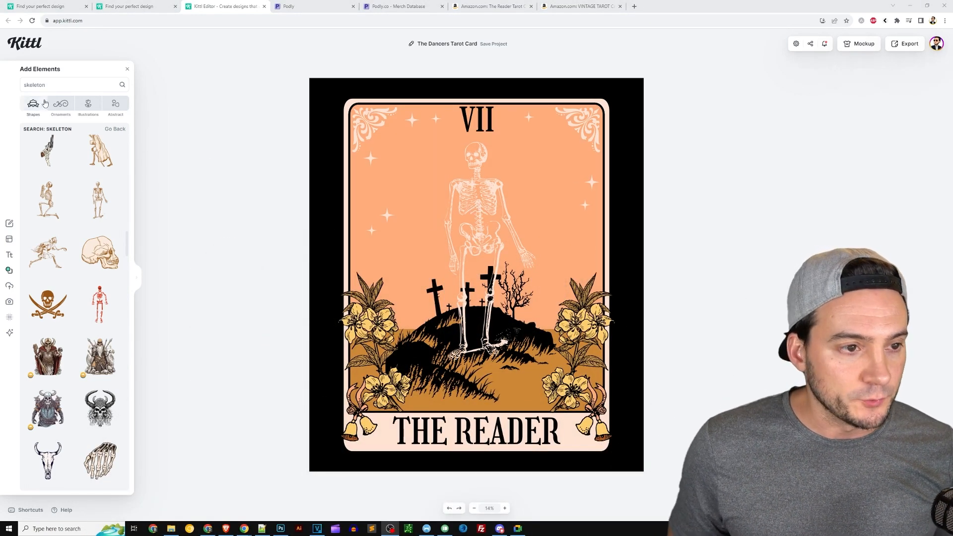
Step: Search the elements library for "book" and look through the illustrations for one that suits the skeleton
{"action": "double_click", "coordinate": [40, 84]}
{"action": "type", "text": "book"}
{"action": "key", "text": "Return"}
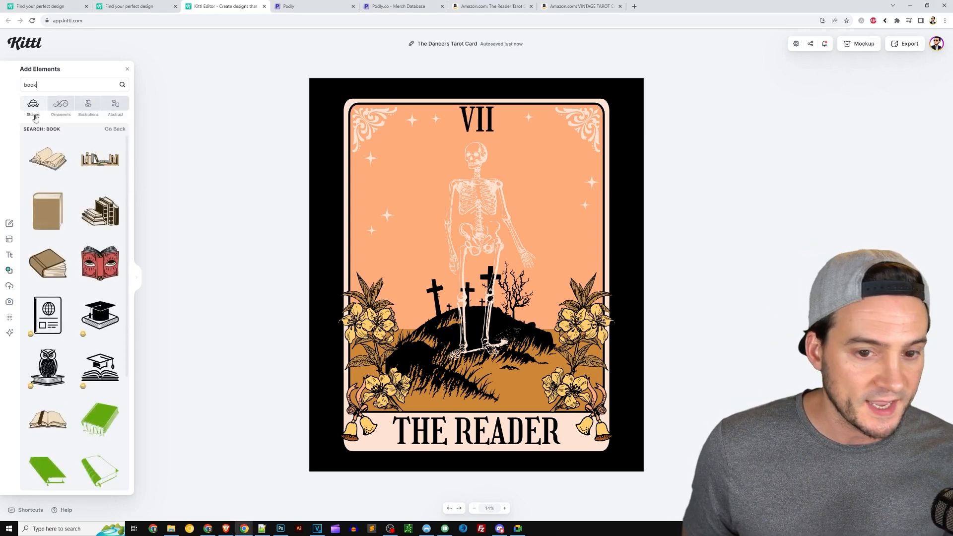
{"action": "scroll", "coordinate": [74, 277], "scroll_direction": "down", "scroll_amount": 1}
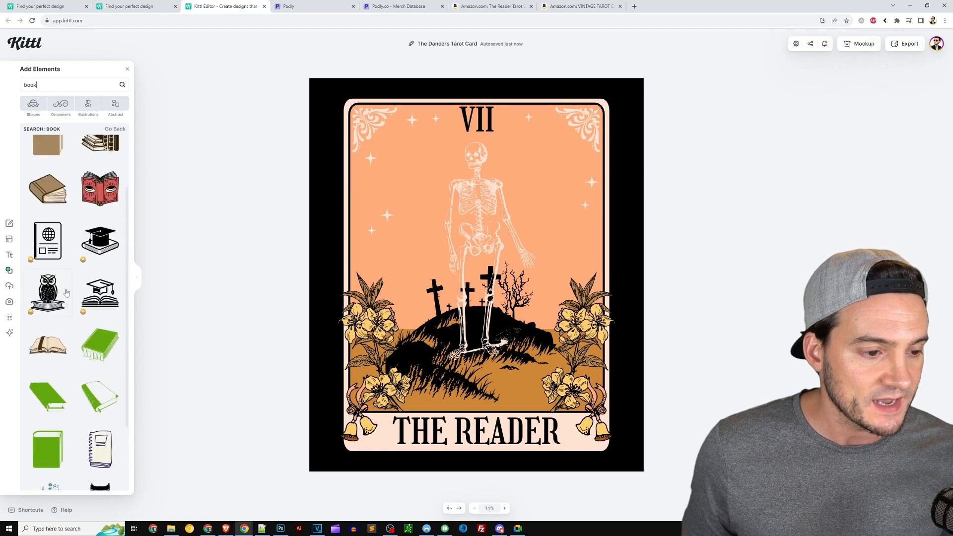
{"action": "scroll", "coordinate": [55, 354], "scroll_direction": "down", "scroll_amount": 1}
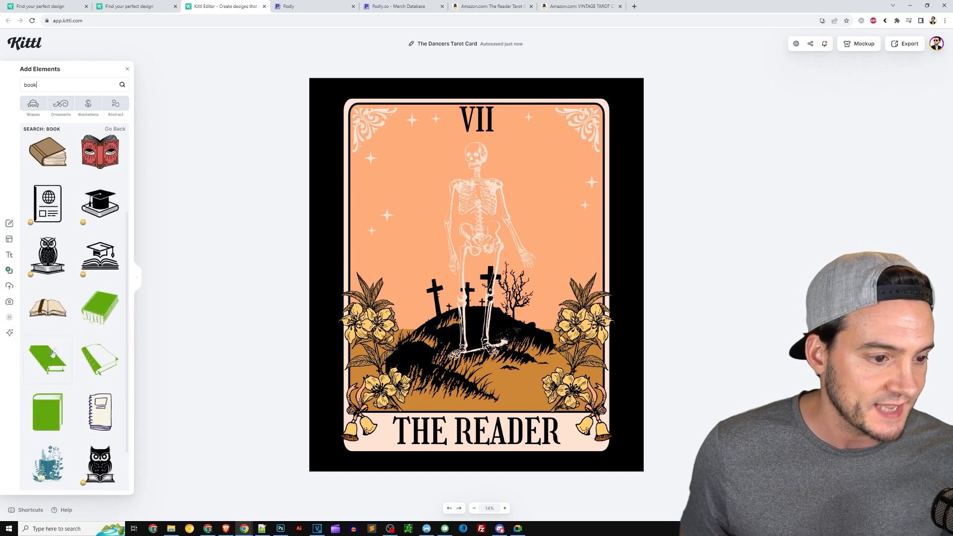
{"action": "scroll", "coordinate": [58, 322], "scroll_direction": "down", "scroll_amount": 1}
{"action": "scroll", "coordinate": [74, 298], "scroll_direction": "down", "scroll_amount": 3}
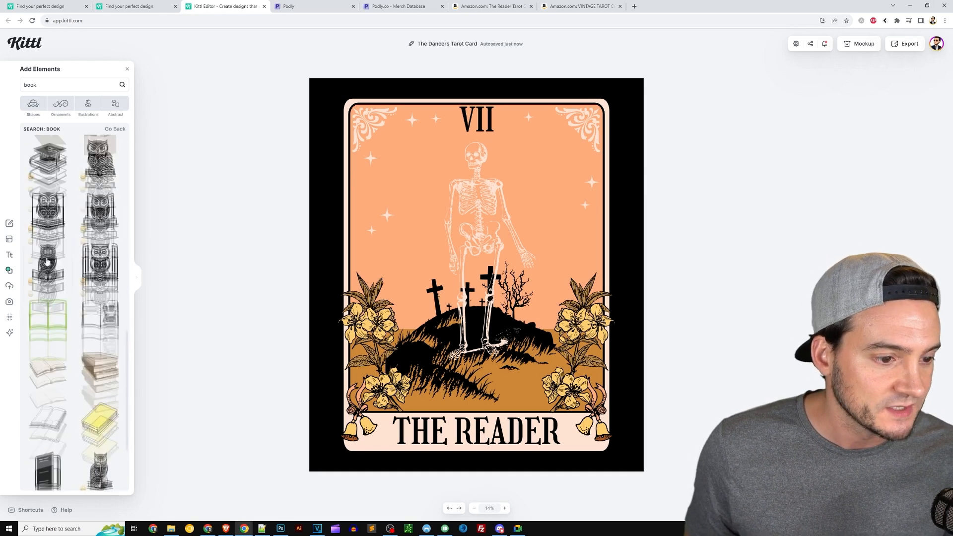
Step: Add the open brown book illustration, shrink and tilt it, and place it at the skeleton's hand beside the bare tree
{"action": "left_click", "coordinate": [100, 194]}
{"action": "left_click_drag", "start_coordinate": [534, 323], "coordinate": [506, 253]}
{"action": "left_click_drag", "start_coordinate": [491, 236], "coordinate": [563, 237]}
{"action": "key", "text": "Delete"}
{"action": "scroll", "coordinate": [42, 298], "scroll_direction": "down", "scroll_amount": 2}
{"action": "scroll", "coordinate": [42, 298], "scroll_direction": "down", "scroll_amount": 2}
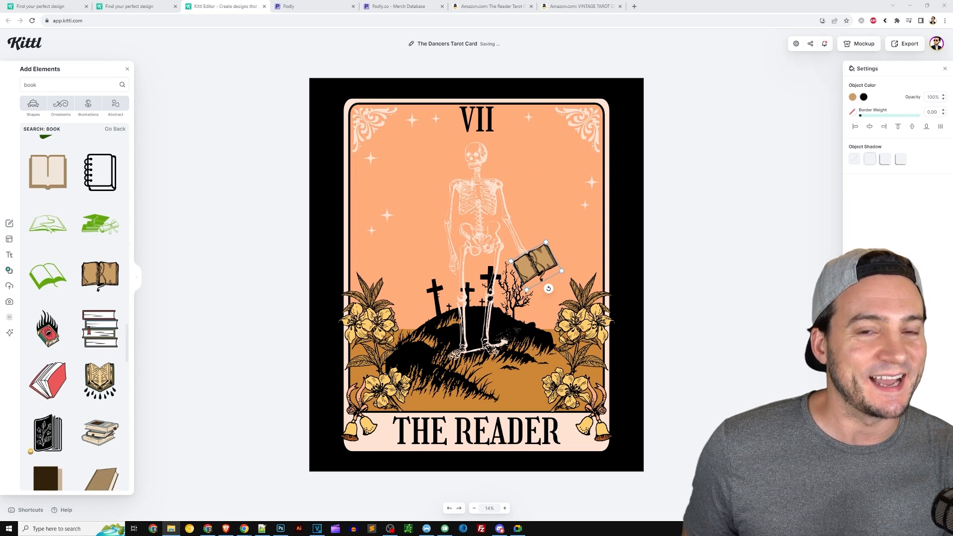
{"action": "left_click", "coordinate": [685, 209]}
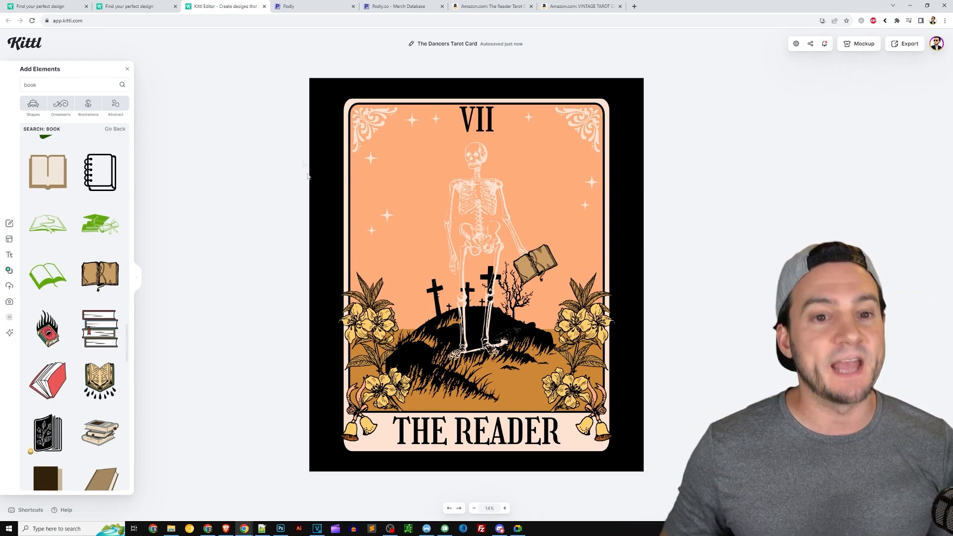
Step: Browse Kittl's Halloween templates for further design ideas
{"action": "left_click", "coordinate": [117, 11]}
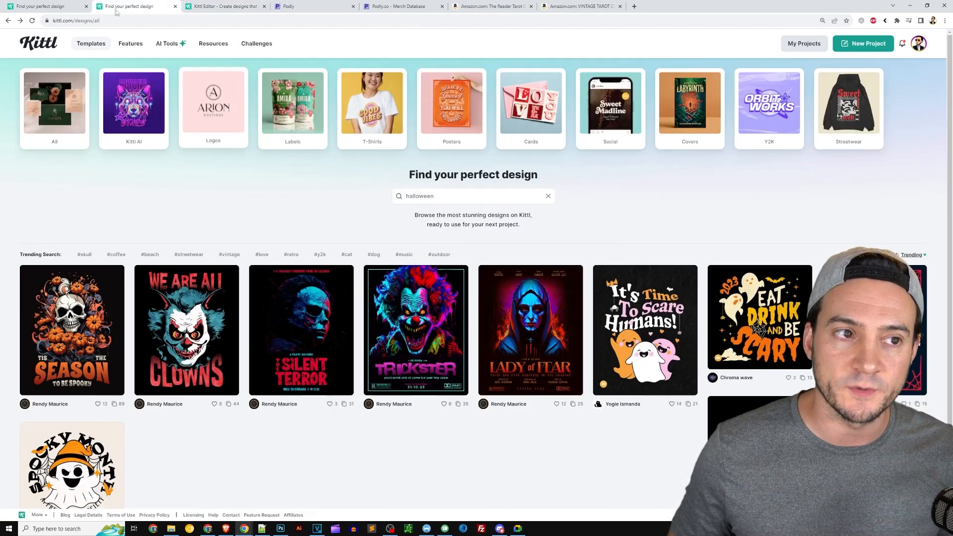
{"action": "scroll", "coordinate": [258, 164], "scroll_direction": "down", "scroll_amount": 1}
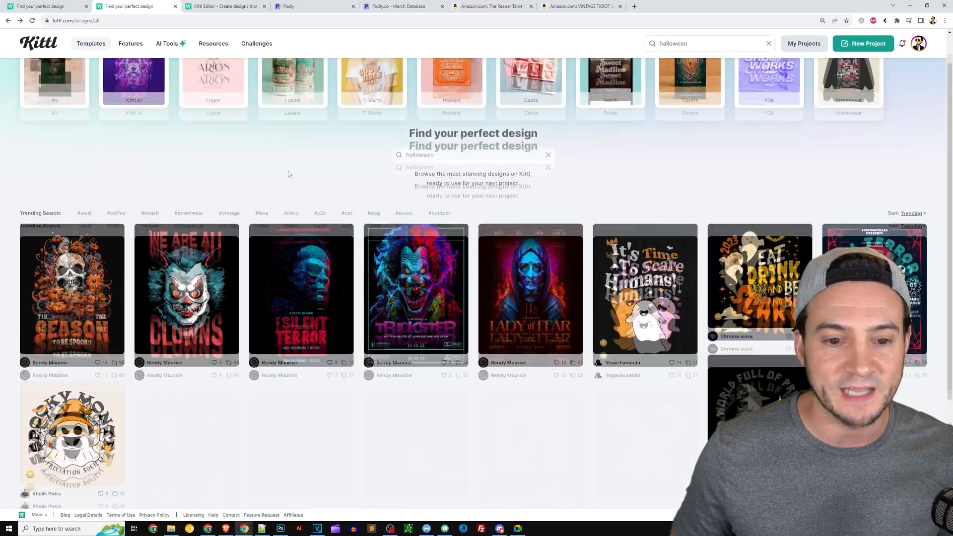
{"action": "scroll", "coordinate": [433, 177], "scroll_direction": "down", "scroll_amount": 4}
{"action": "scroll", "coordinate": [433, 177], "scroll_direction": "down", "scroll_amount": 2}
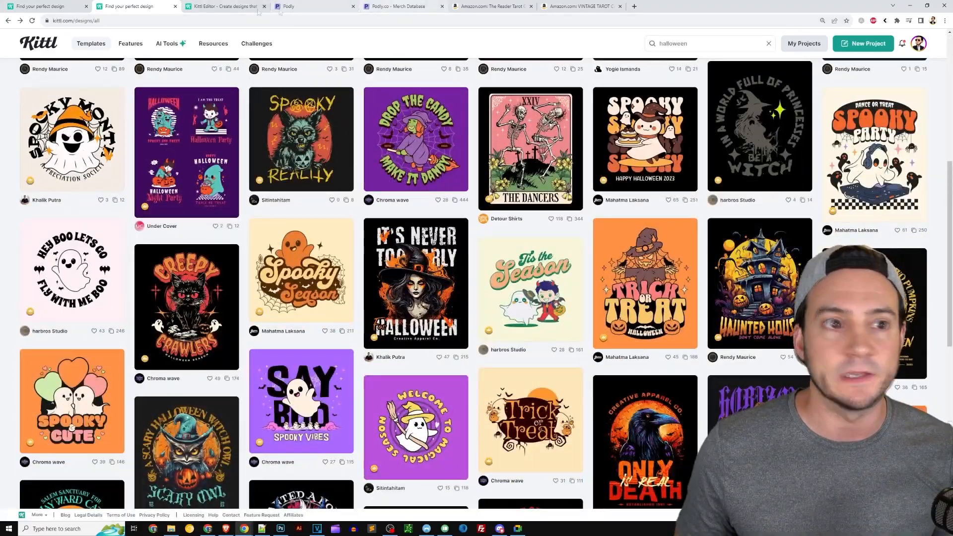
Step: Review The Reader shirt on Amazon and the tarot listings in Podly, and return to the card in the Kittl editor
{"action": "left_click", "coordinate": [218, 10]}
{"action": "left_click", "coordinate": [489, 7]}
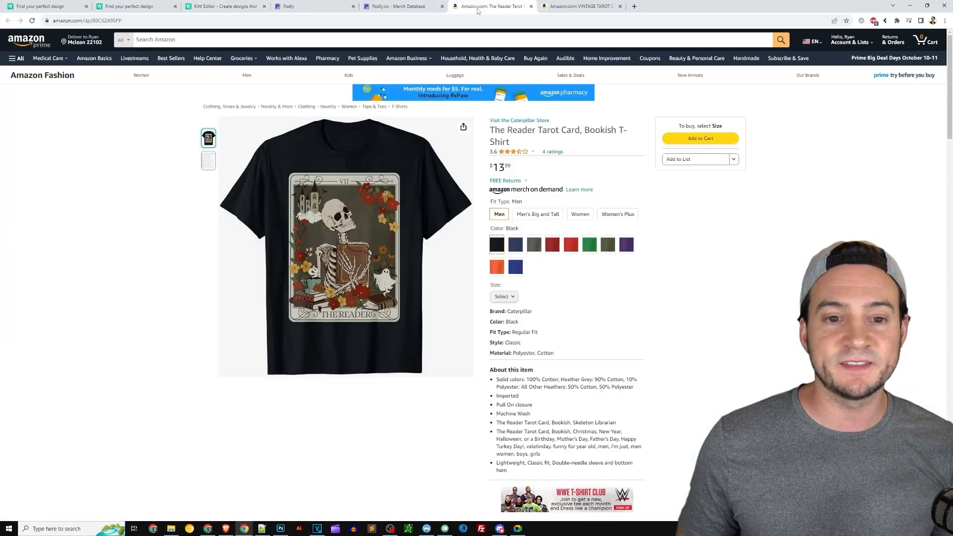
{"action": "left_click", "coordinate": [387, 8]}
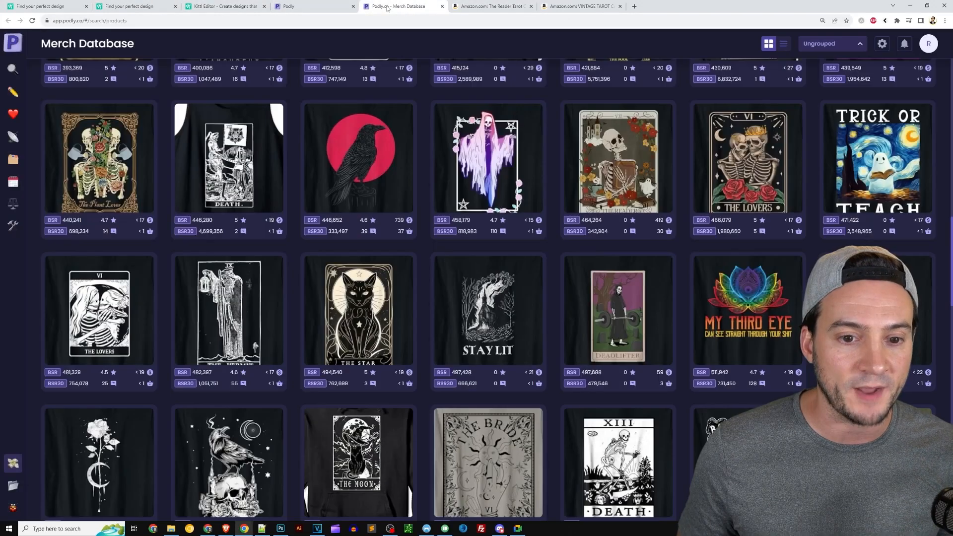
{"action": "mouse_move", "coordinate": [590, 222]}
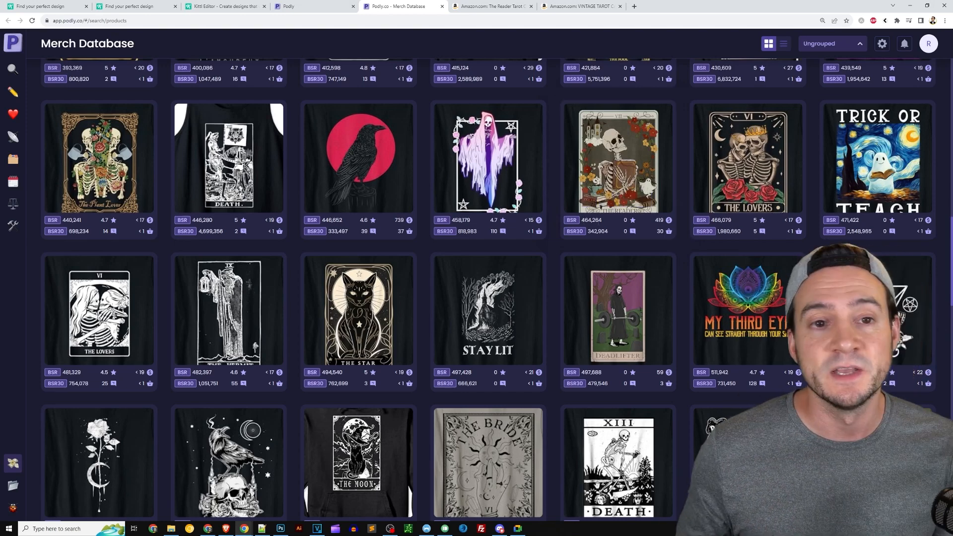
{"action": "left_click", "coordinate": [223, 11]}
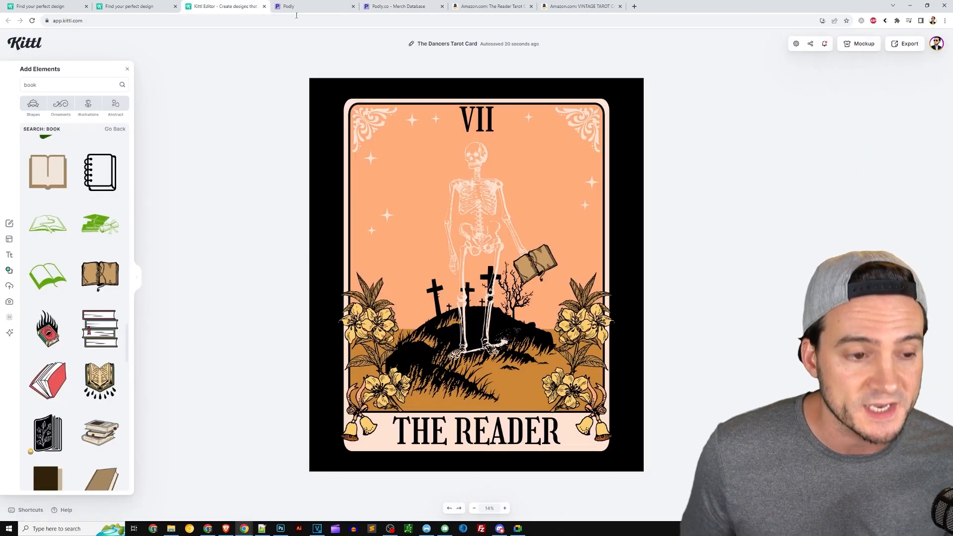
Step: Check the Death tarot shirt listing on Amazon and change the card's numeral to XIII
{"action": "left_click", "coordinate": [583, 9]}
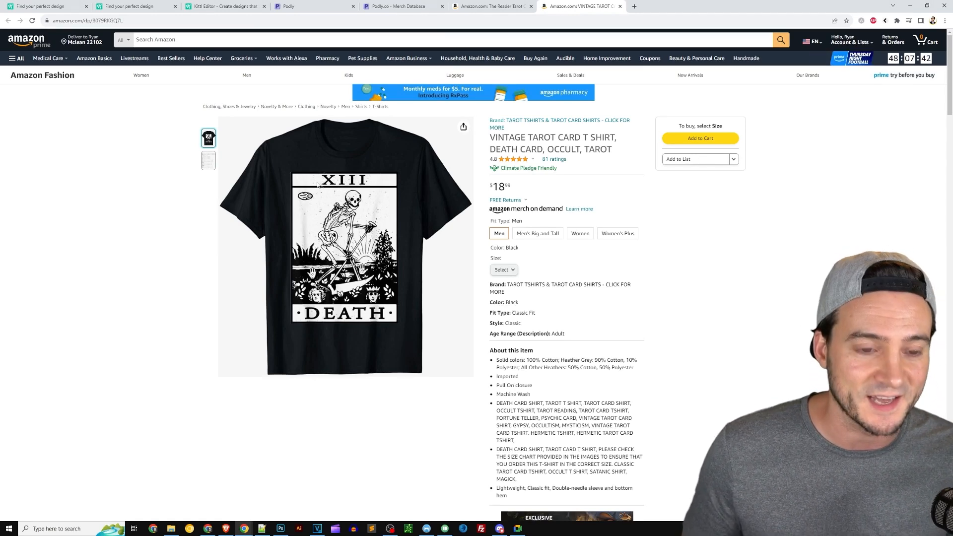
{"action": "left_click", "coordinate": [225, 7]}
{"action": "left_click", "coordinate": [479, 119]}
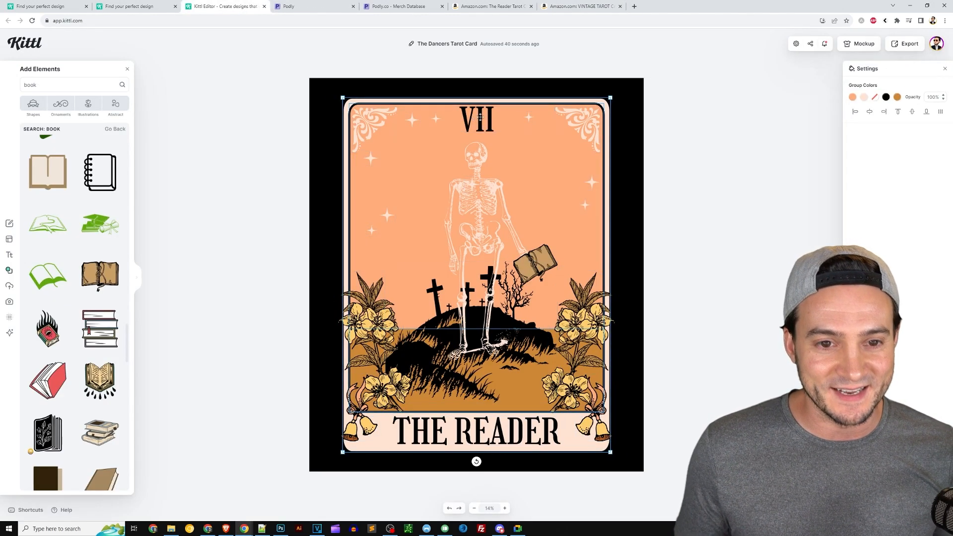
{"action": "double_click", "coordinate": [481, 117]}
{"action": "type", "text": "XII"}
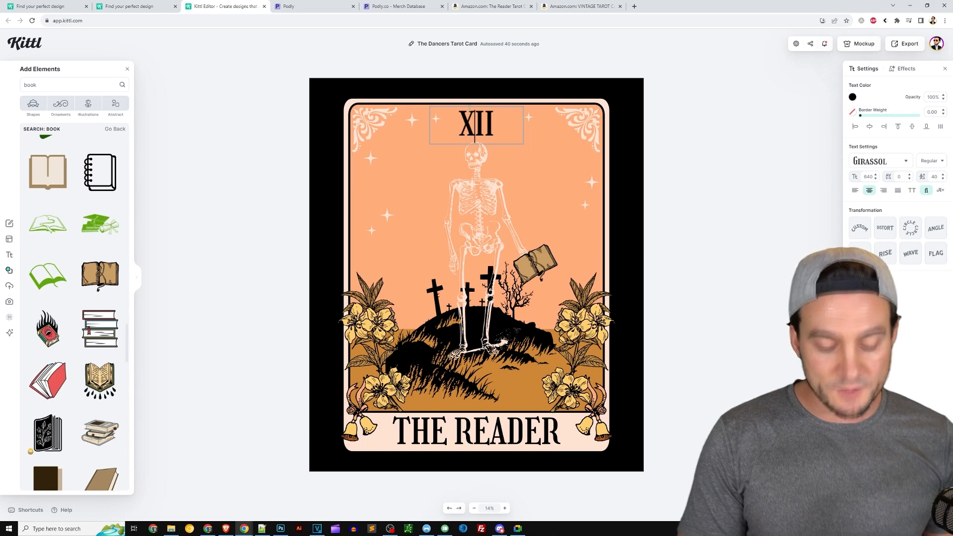
{"action": "type", "text": "I"}
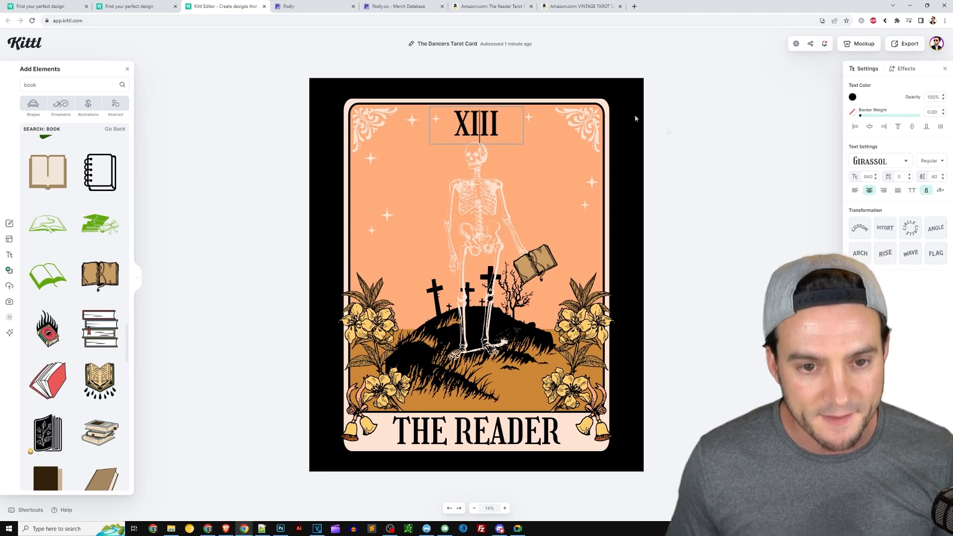
{"action": "key", "text": "Escape"}
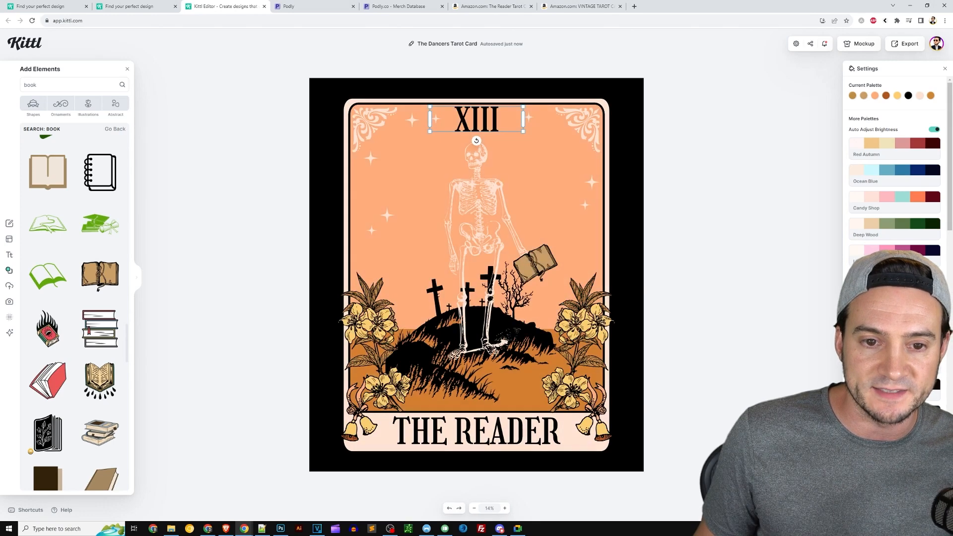
{"action": "left_click", "coordinate": [730, 277]}
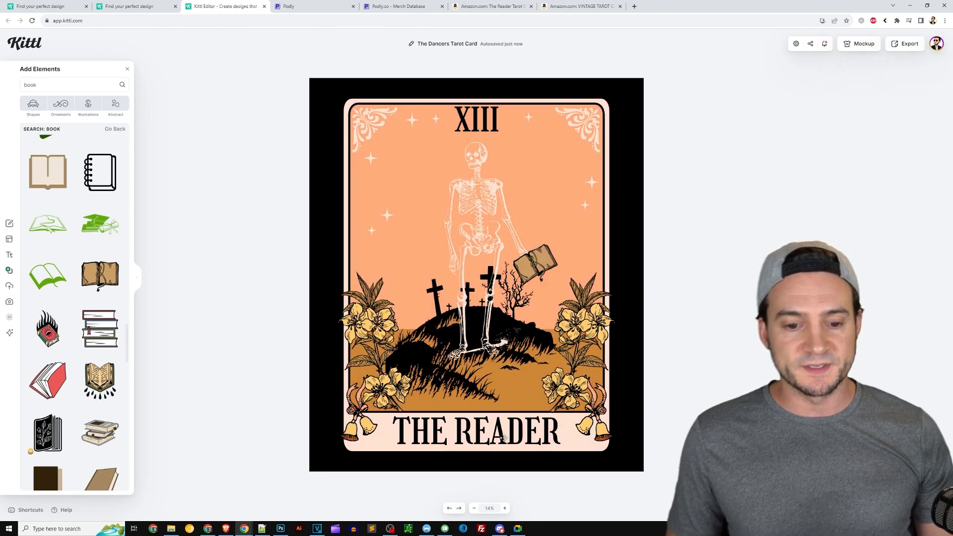
Step: Change the card's title to DEATH and select the standing skeleton
{"action": "left_click", "coordinate": [496, 430]}
{"action": "double_click", "coordinate": [496, 430]}
{"action": "type", "text": "DEATH"}
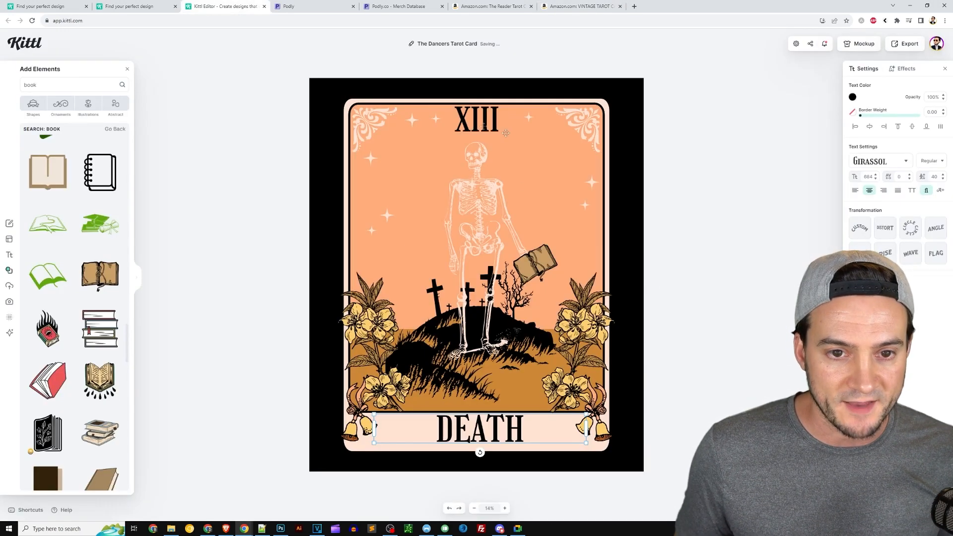
{"action": "left_click", "coordinate": [472, 213]}
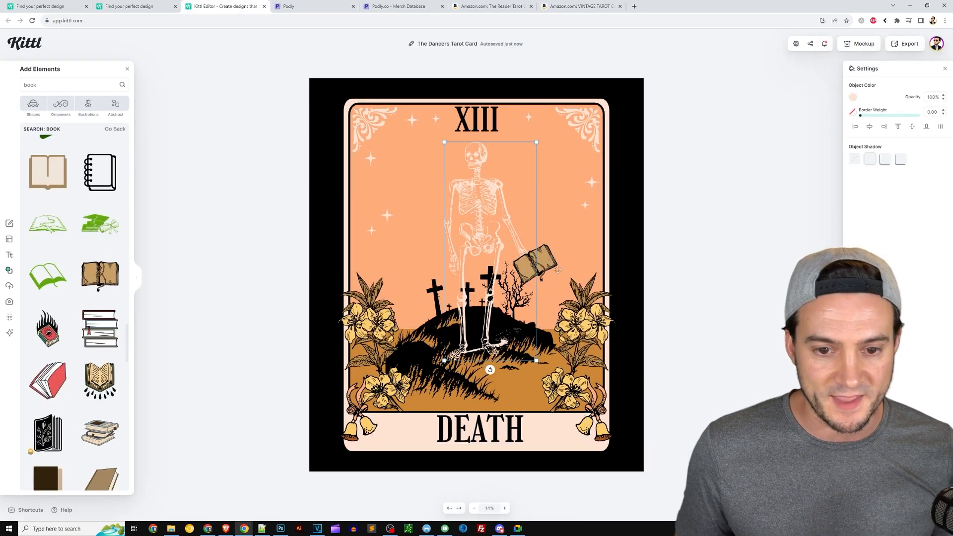
Step: Remove the standing skeleton and its book from the card and search the elements library for "death"
{"action": "left_click", "coordinate": [551, 261]}
{"action": "double_click", "coordinate": [30, 85]}
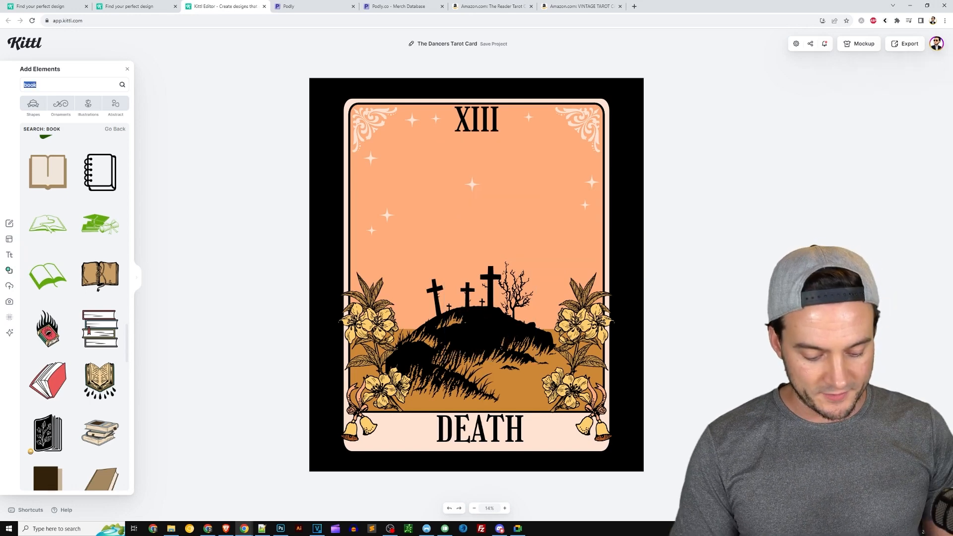
{"action": "type", "text": "death"}
{"action": "key", "text": "Return"}
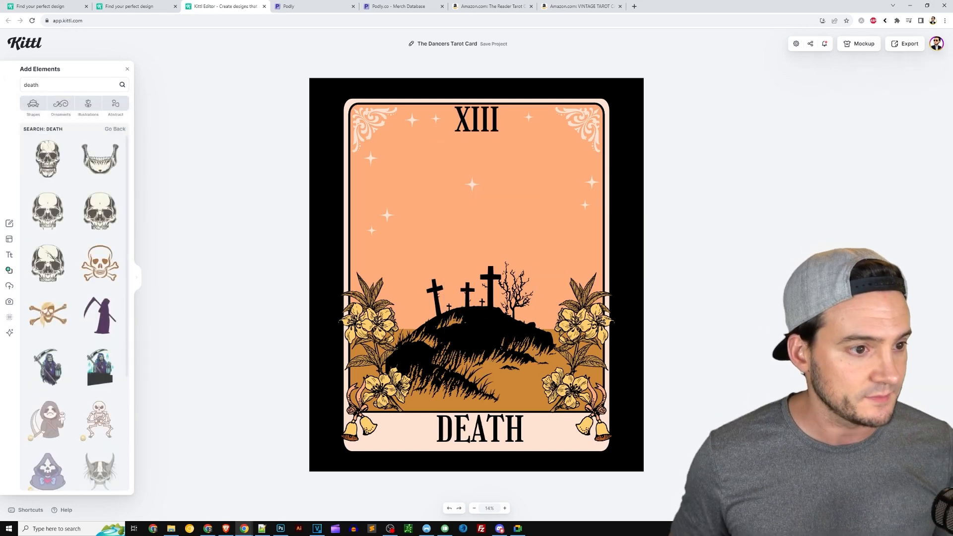
Step: Place the hooded Grim Reaper silhouette with scythe enlarged on the graveyard hill and recolor it solid black
{"action": "left_click", "coordinate": [105, 313]}
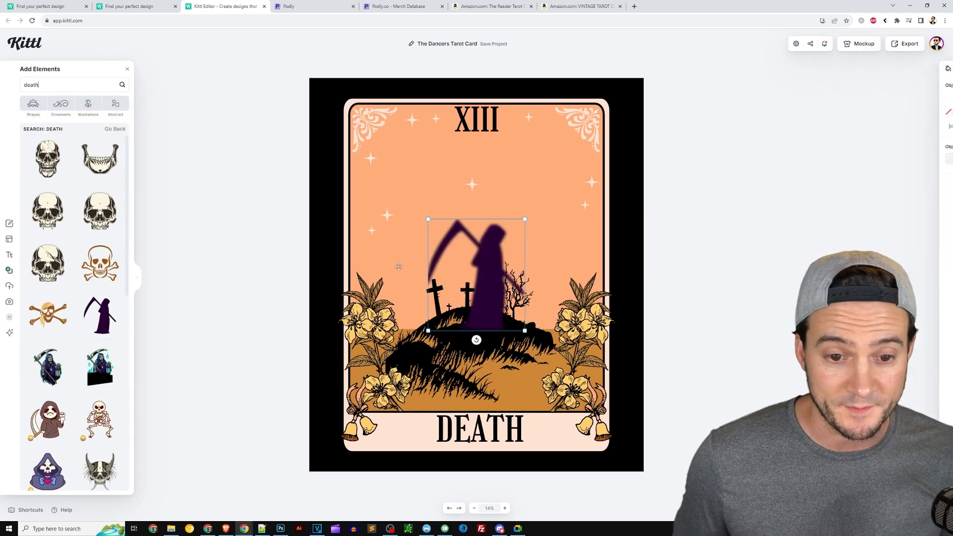
{"action": "left_click_drag", "start_coordinate": [525, 218], "coordinate": [501, 207]}
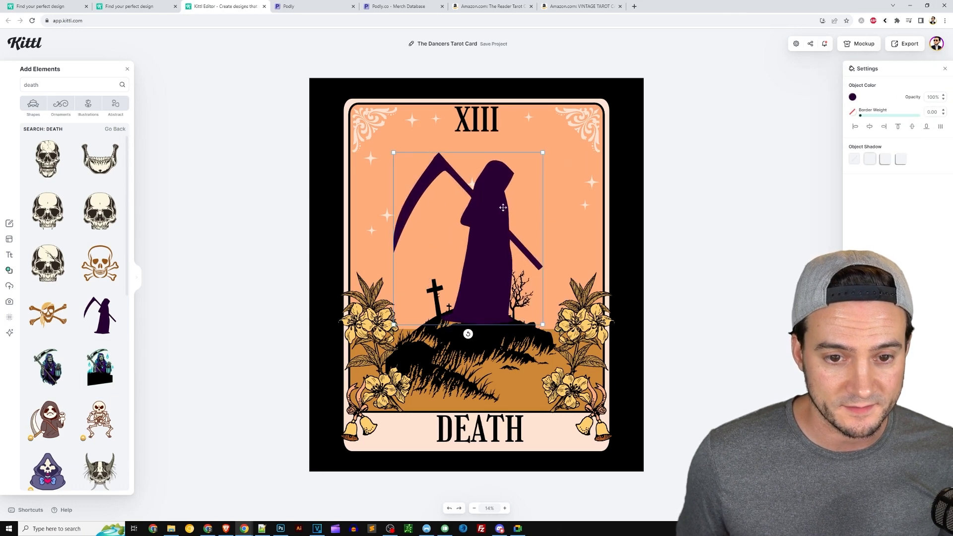
{"action": "left_click", "coordinate": [852, 98]}
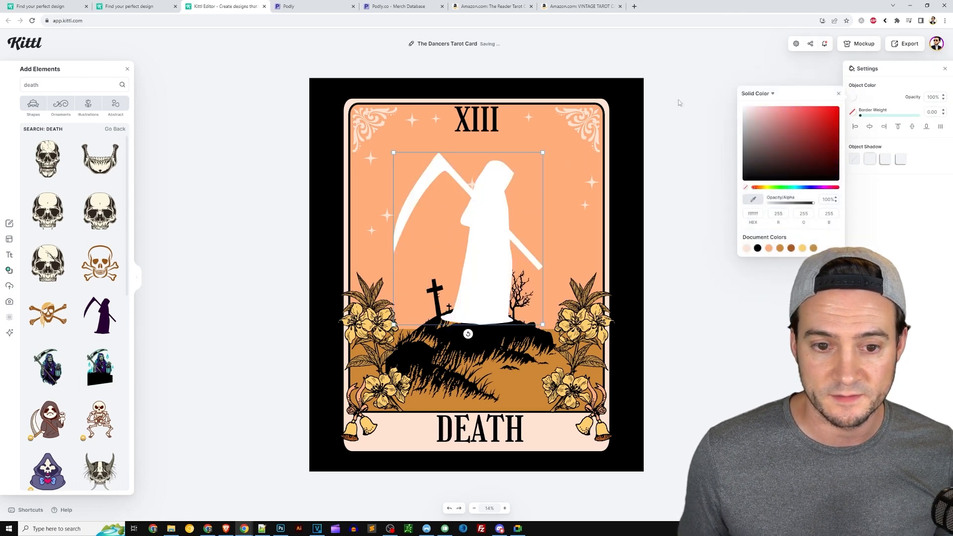
{"action": "left_click", "coordinate": [664, 235]}
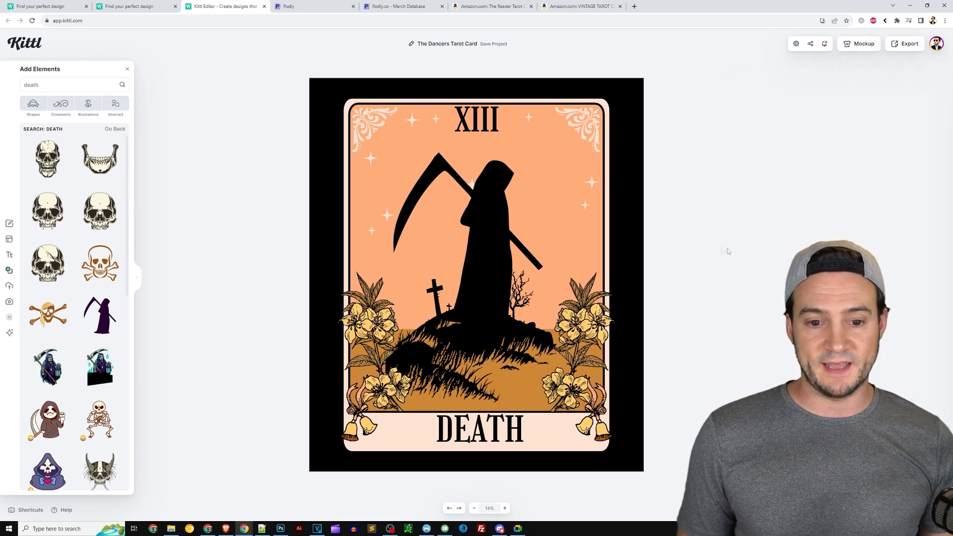